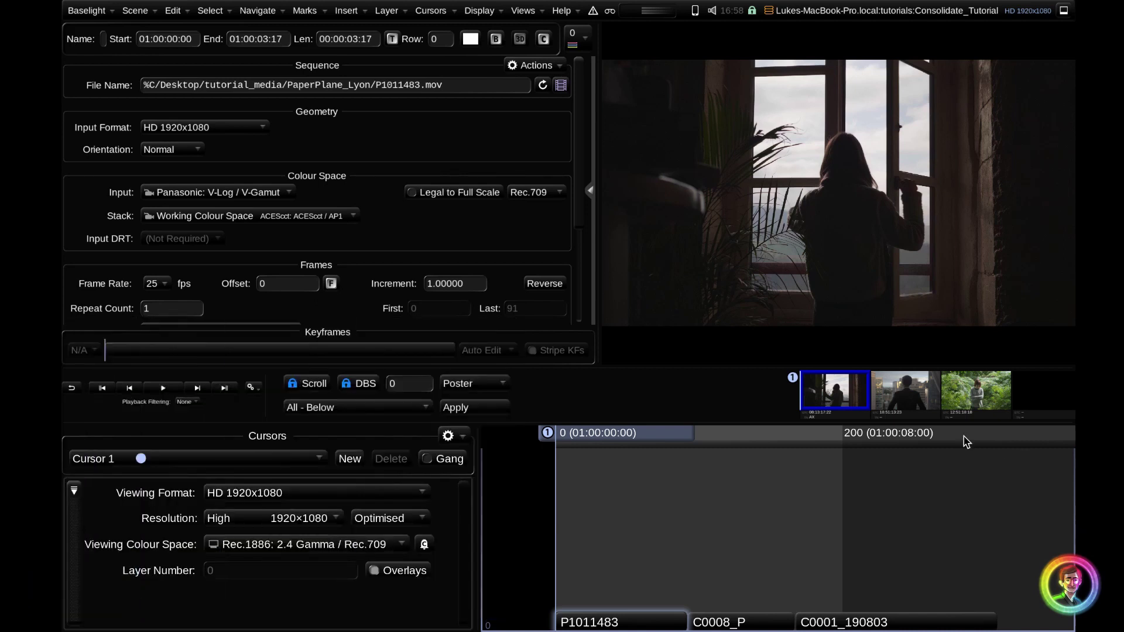
# Open the Consolidate window from the Views menu to review its options.
pyautogui.click(531, 16)
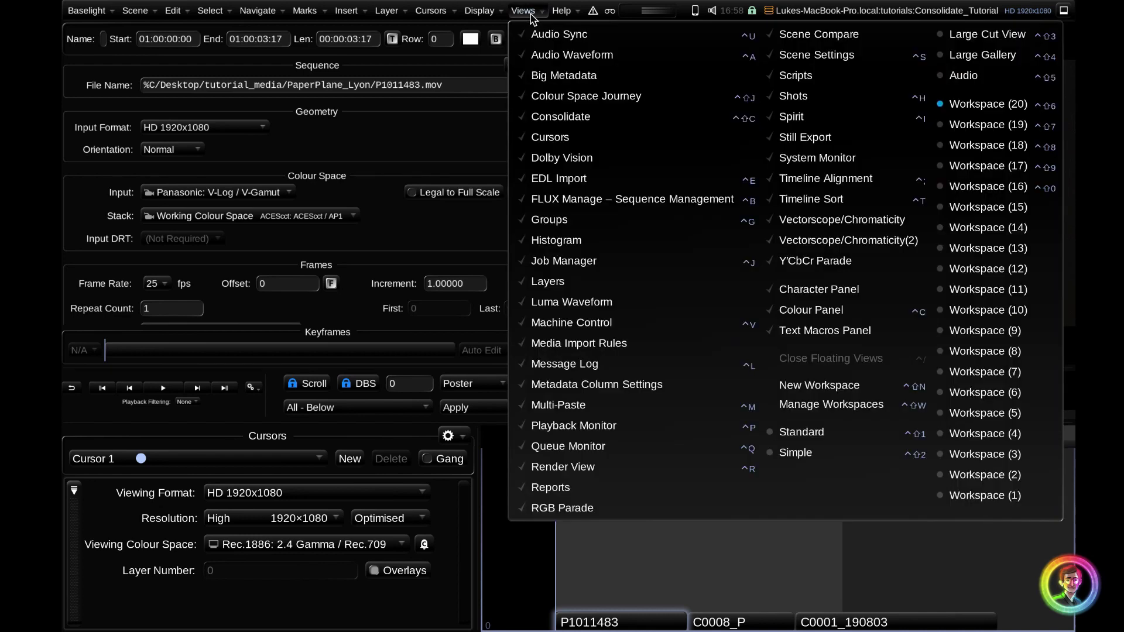
pyautogui.click(639, 125)
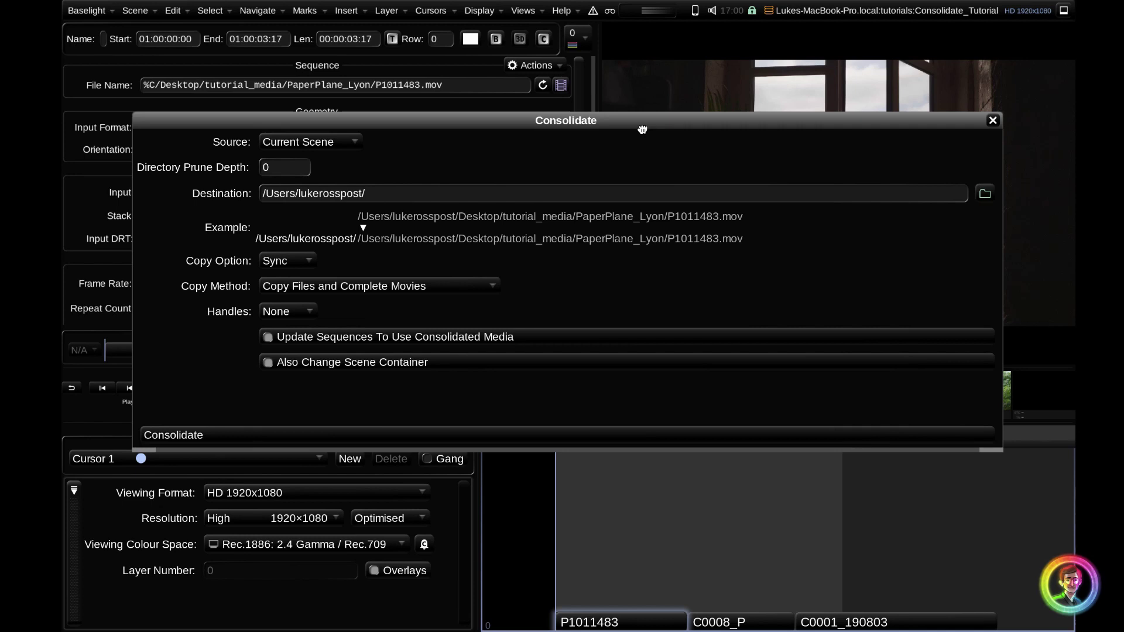
# Close Consolidate and inspect the scene's image container path in Scene Settings.
pyautogui.press('Escape')
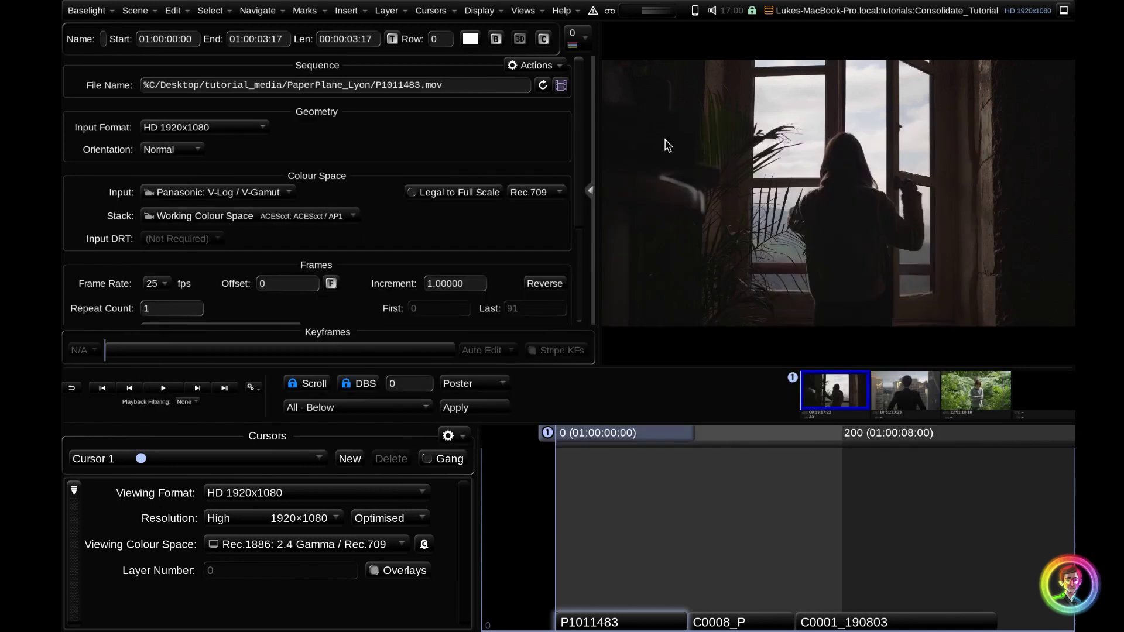
pyautogui.press('super+shift+s')
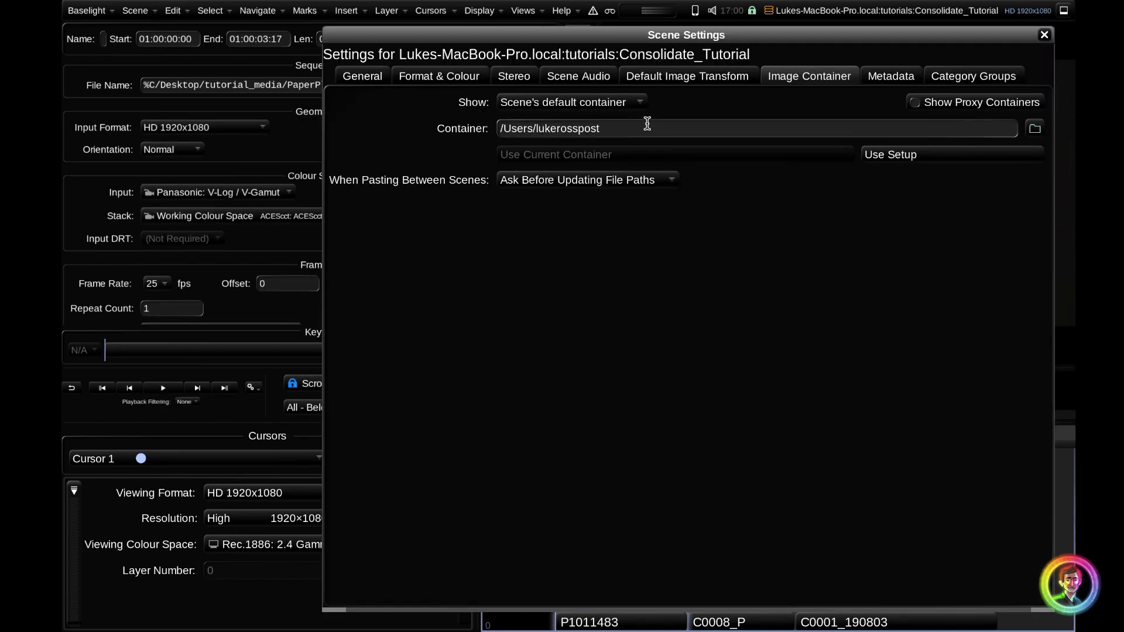
pyautogui.moveTo(614, 129); pyautogui.dragTo(469, 130)
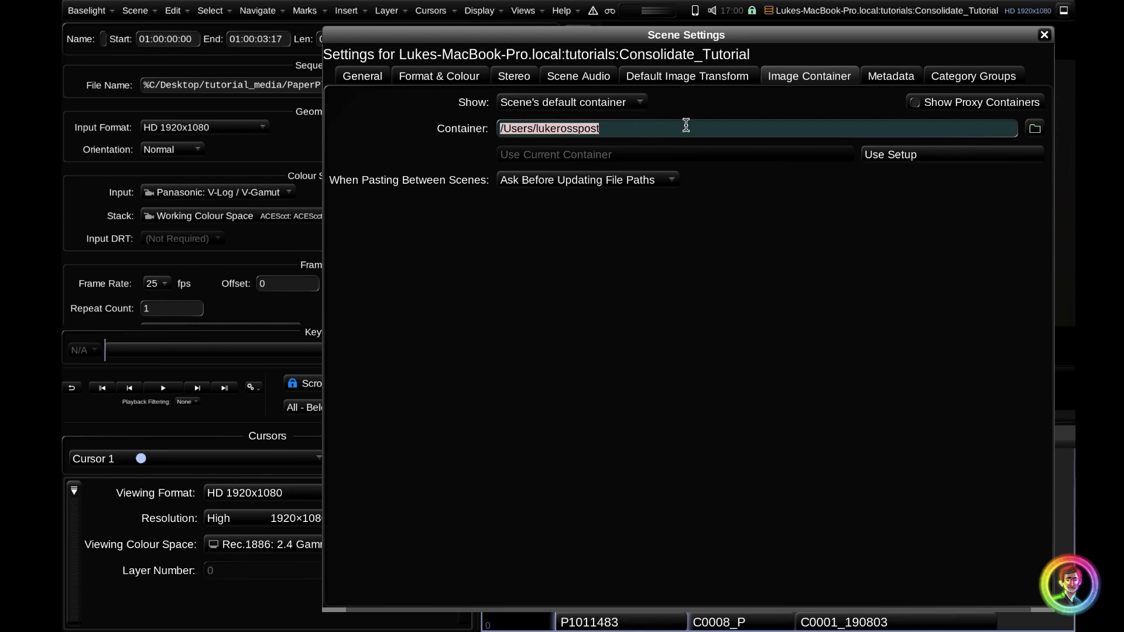
pyautogui.press('Escape')
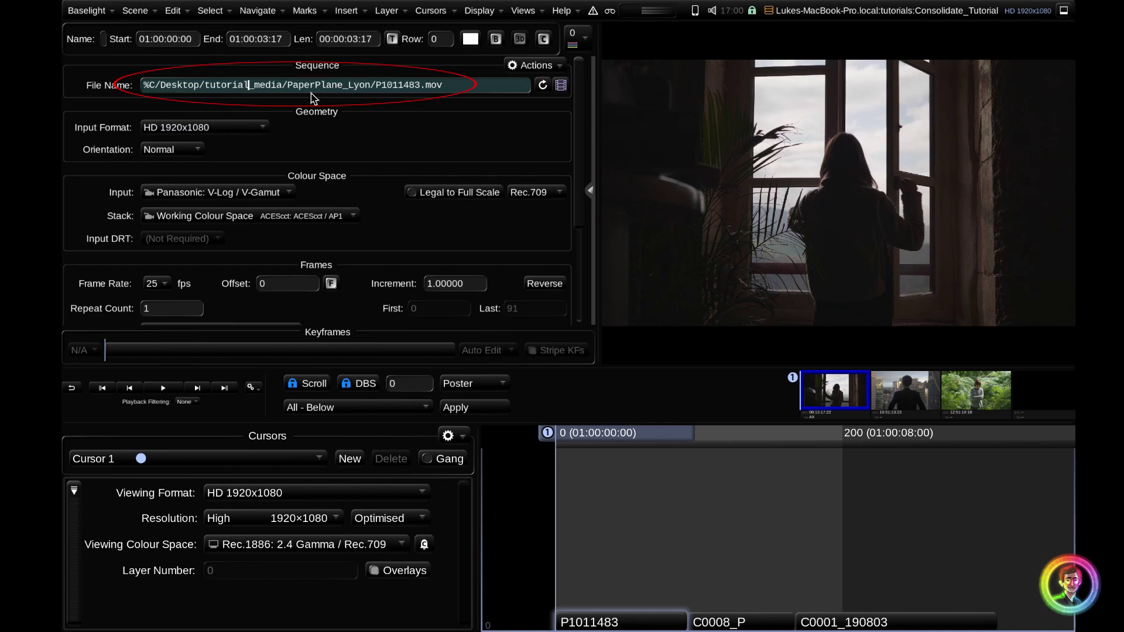
# Step through the shots to compare each one's Desktop/tutorial_media file path.
pyautogui.keyDown('shift'); pyautogui.click(276, 87); pyautogui.keyUp('shift')
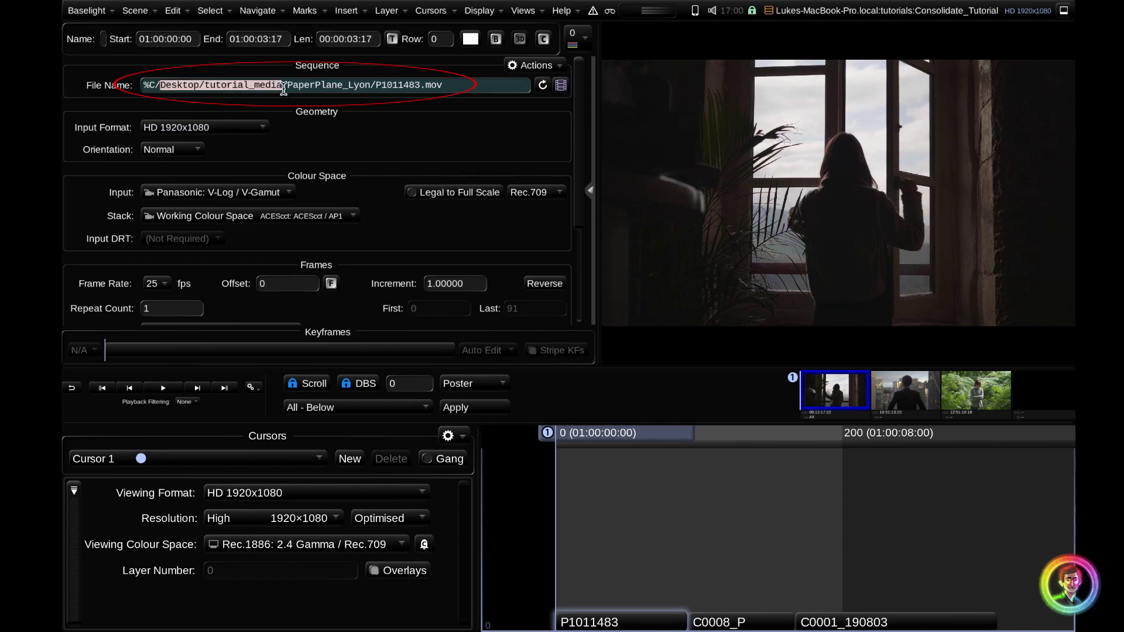
pyautogui.press('Down')
pyautogui.press('Down')
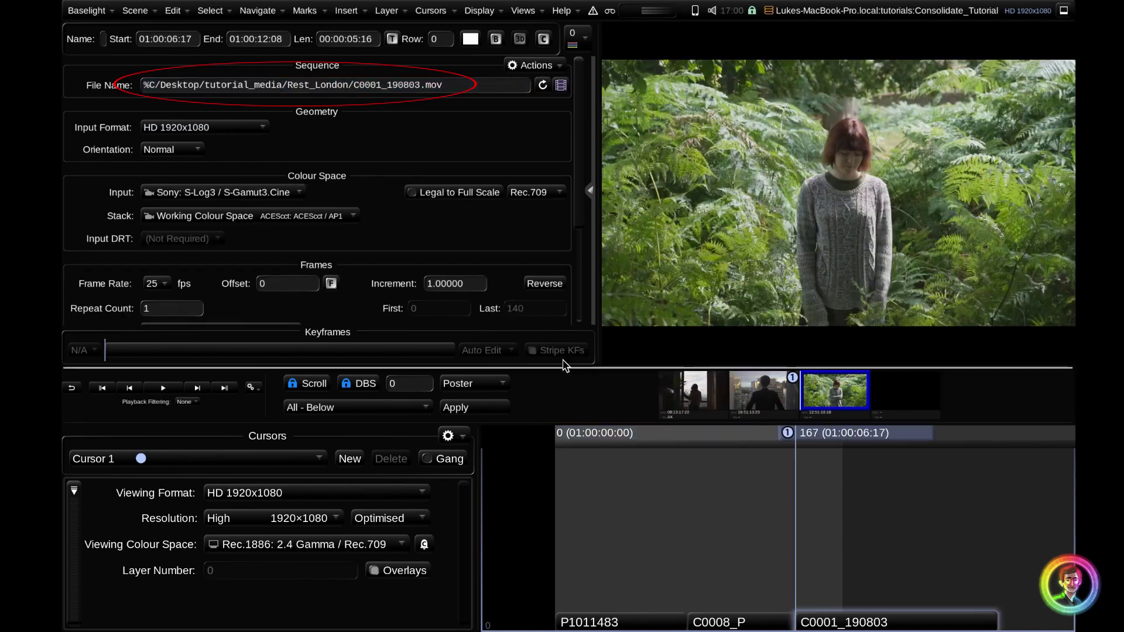
pyautogui.press('Up')
pyautogui.press('Up')
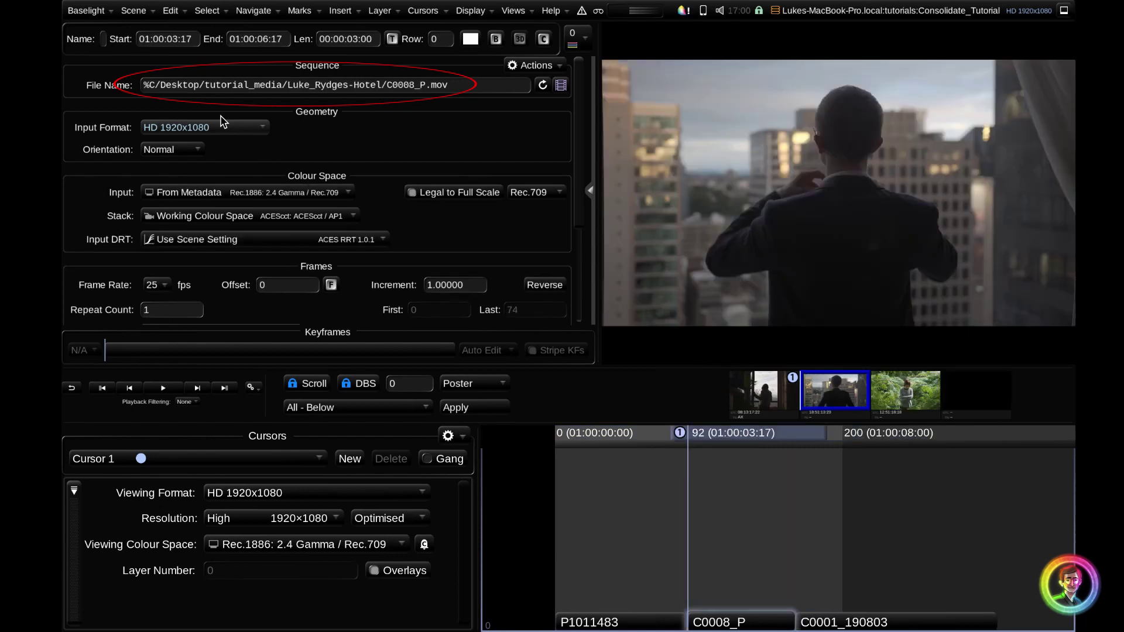
pyautogui.press('Down')
pyautogui.press('Down')
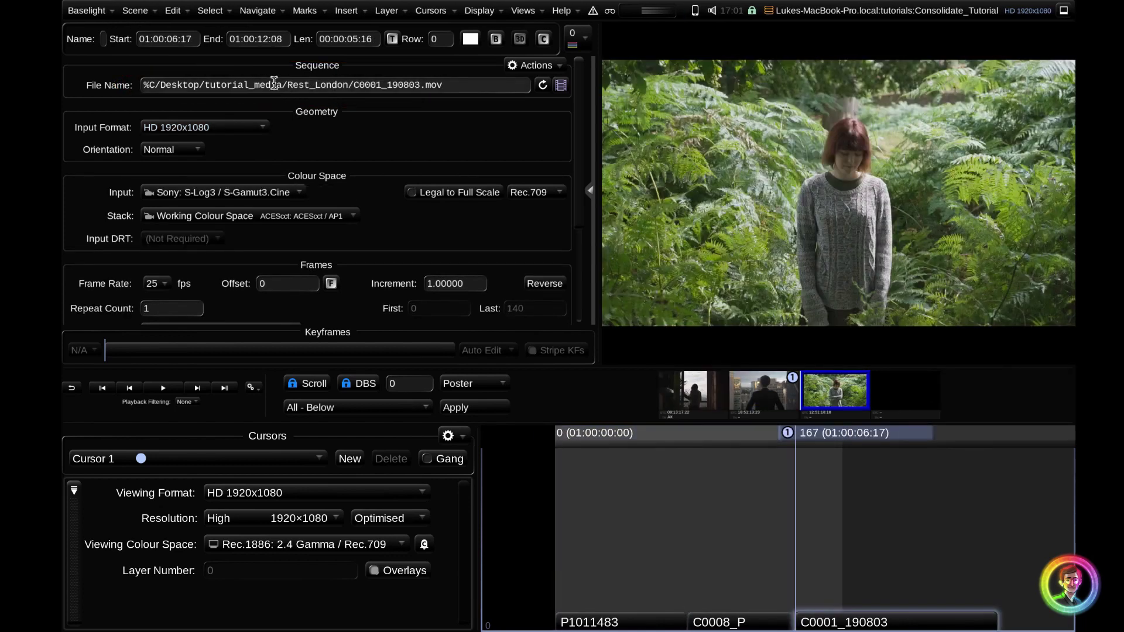
pyautogui.press('Down')
pyautogui.press('Up')
pyautogui.press('Up')
pyautogui.press('Up')
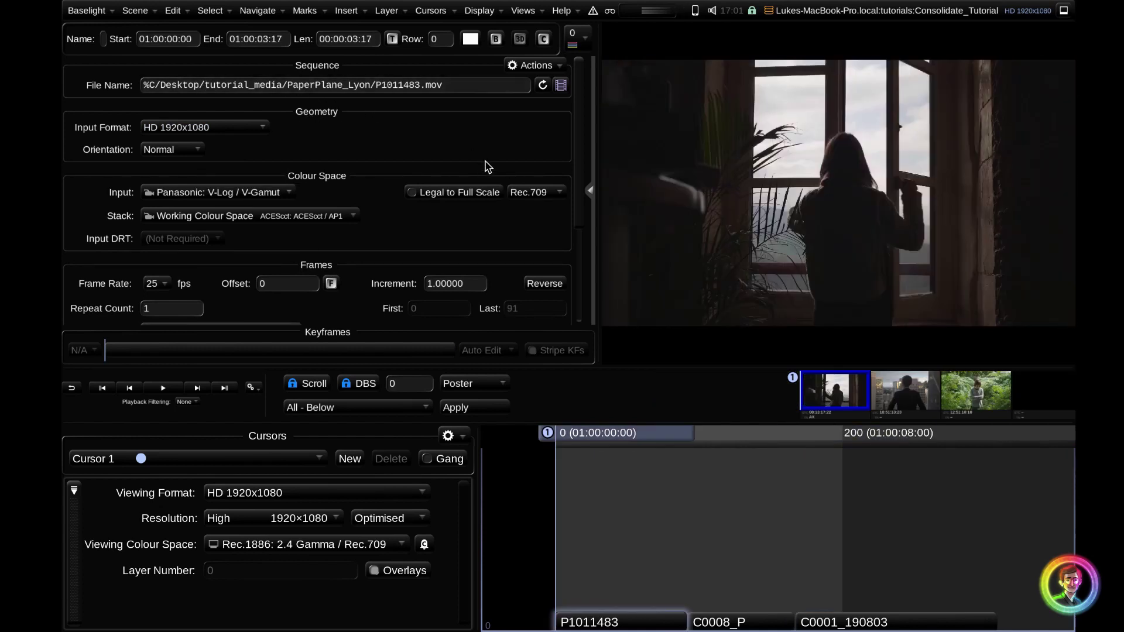
pyautogui.press('Down')
pyautogui.press('Down')
pyautogui.press('Up')
pyautogui.press('Up')
pyautogui.click(354, 143)
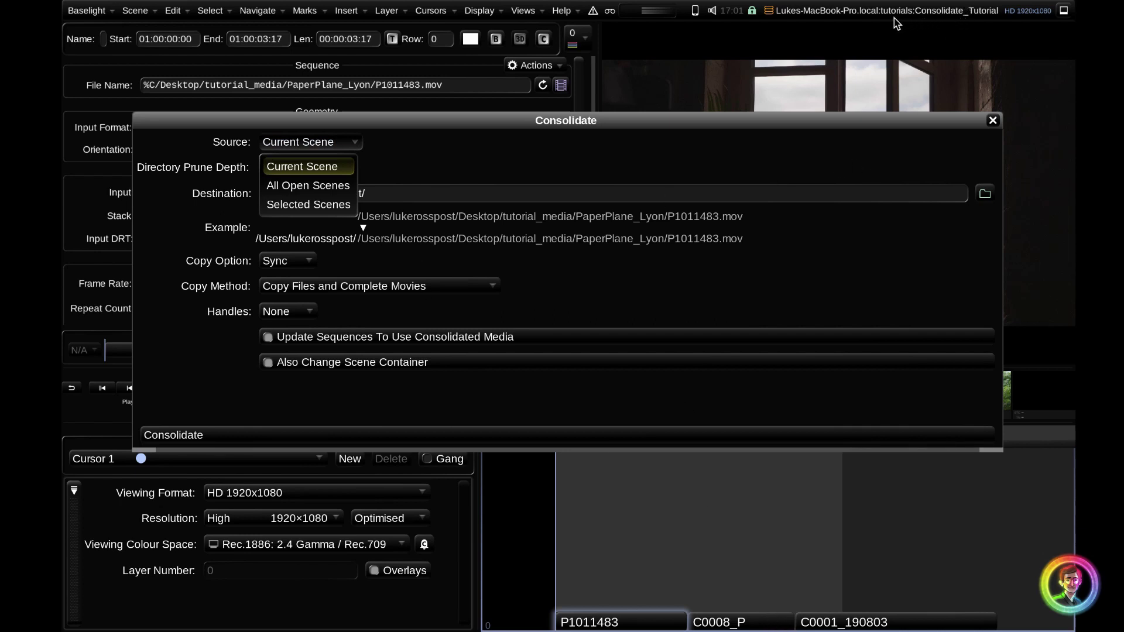
pyautogui.click(343, 186)
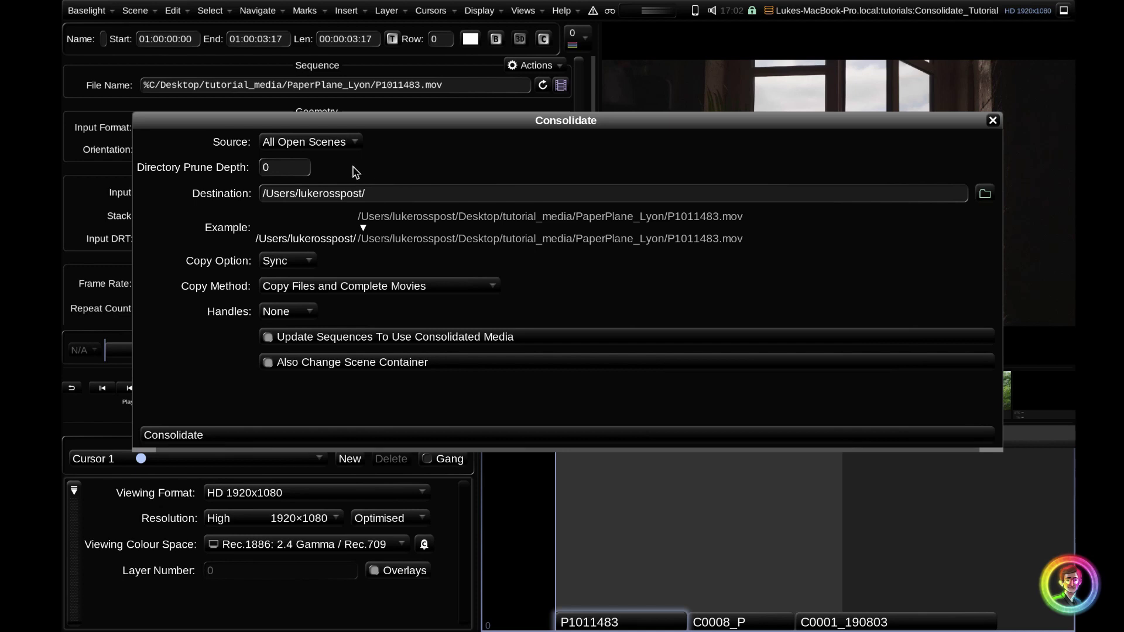
pyautogui.click(351, 143)
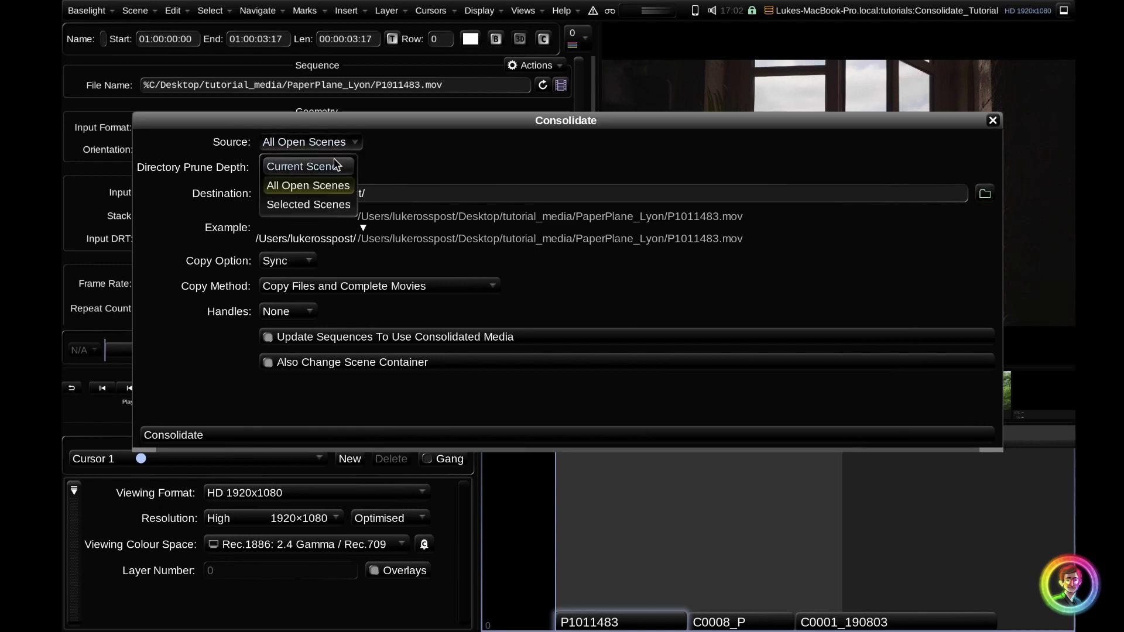
pyautogui.click(339, 170)
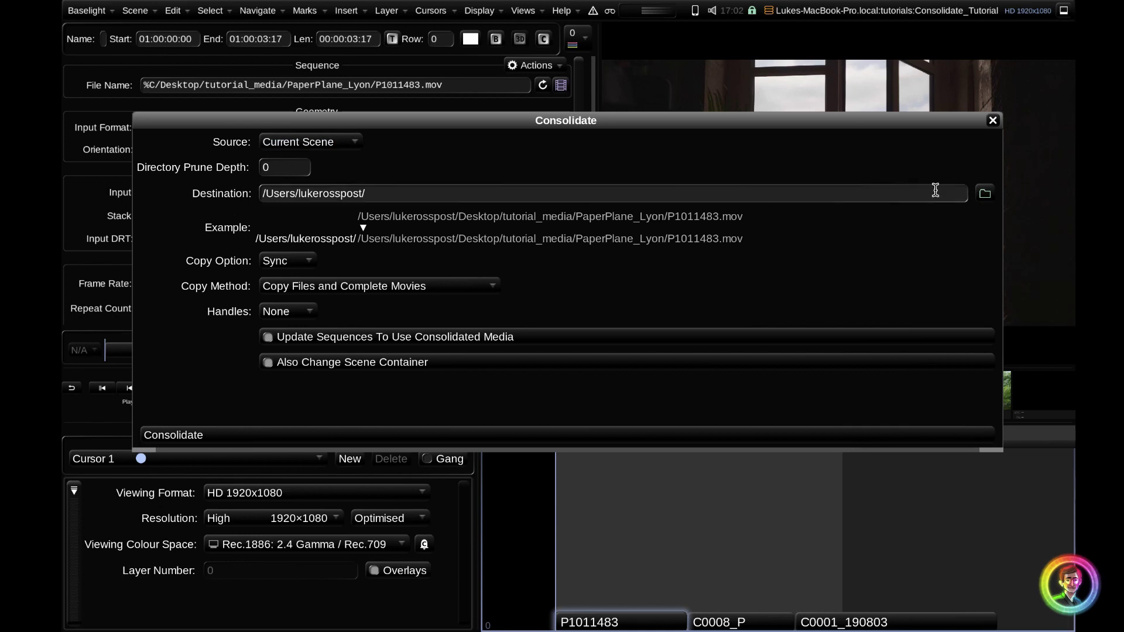
# Choose Desktop > Consolidated-Media as the Consolidate destination folder.
pyautogui.click(985, 193)
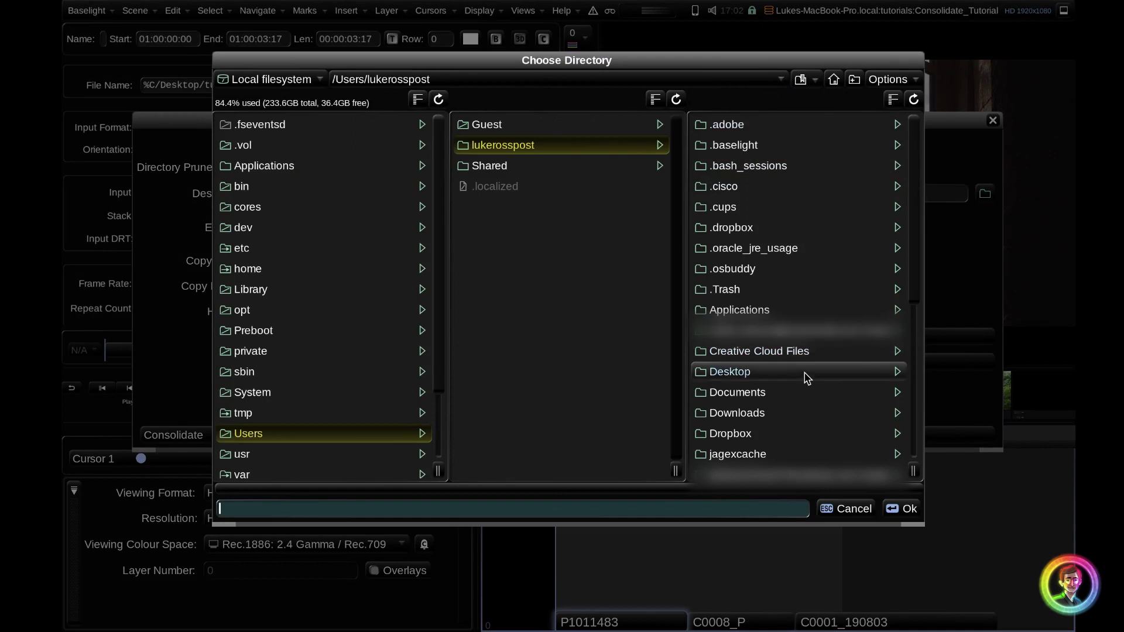
pyautogui.click(799, 375)
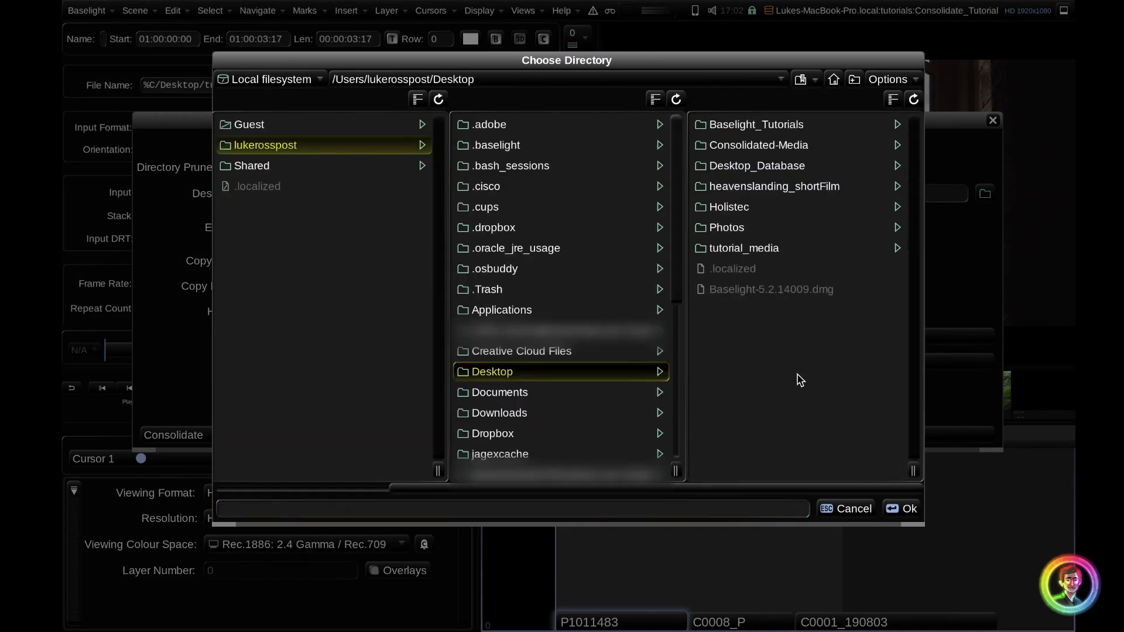
pyautogui.click(783, 146)
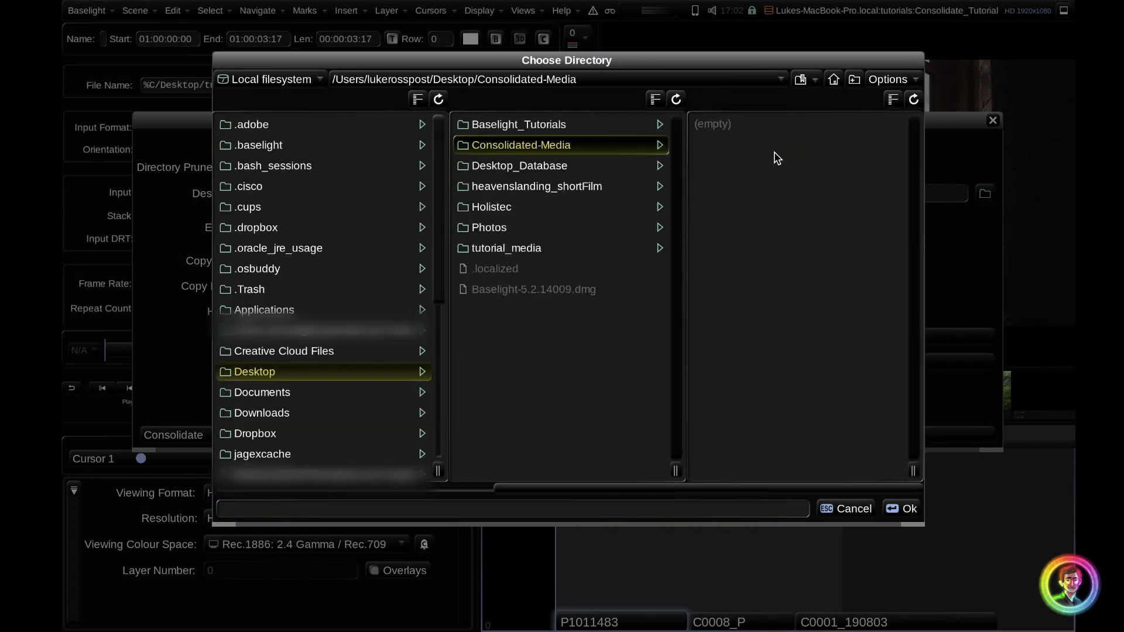
pyautogui.click(908, 518)
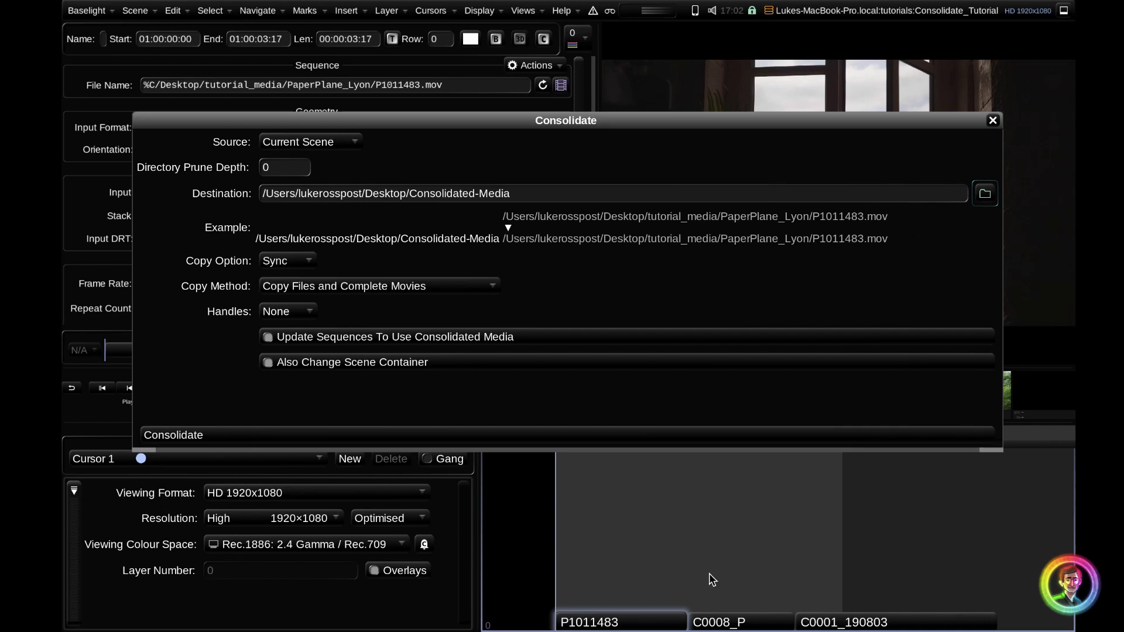
# Step through shots C0008_P and C0001_190803 to preview their example destination paths.
pyautogui.press('Down')
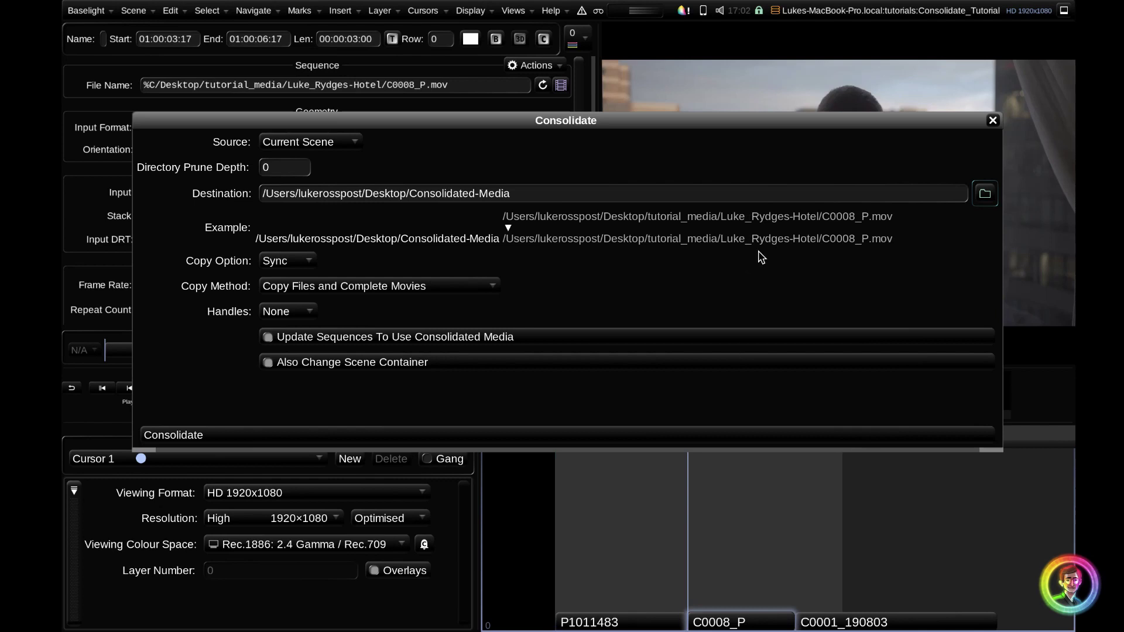
pyautogui.press('Down')
pyautogui.press('Up')
pyautogui.press('Up')
pyautogui.press('Down')
pyautogui.moveTo(495, 199); pyautogui.dragTo(178, 196)
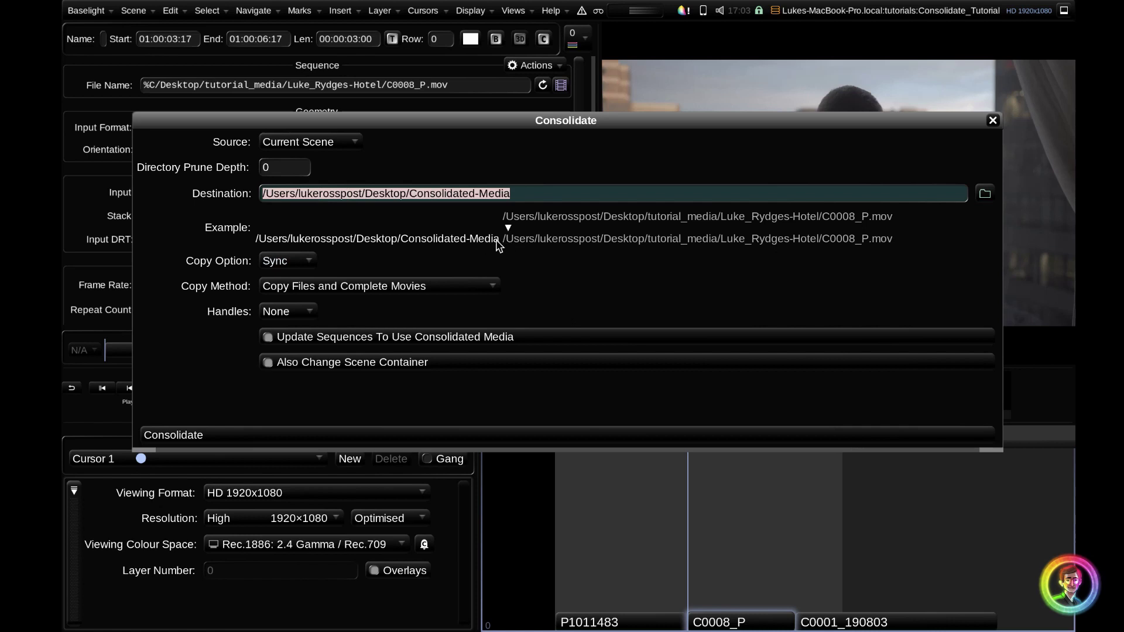
pyautogui.press('Right')
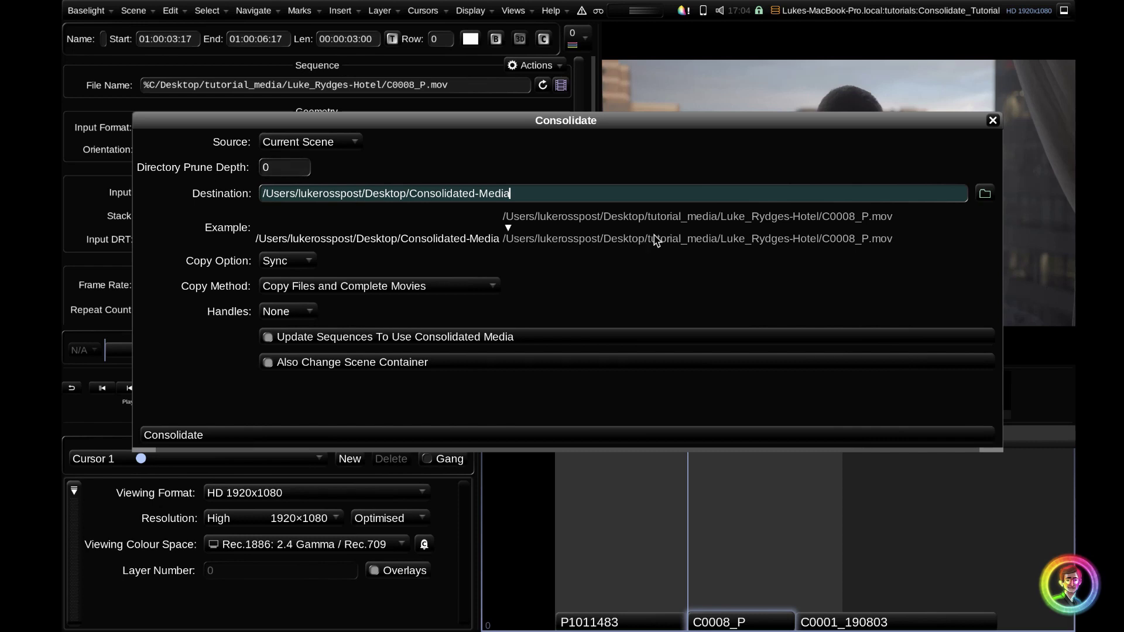
pyautogui.moveTo(657, 258)
pyautogui.mouseDown()
pyautogui.moveTo(724, 254)
pyautogui.moveTo(531, 244)
pyautogui.moveTo(668, 243)
pyautogui.mouseUp()
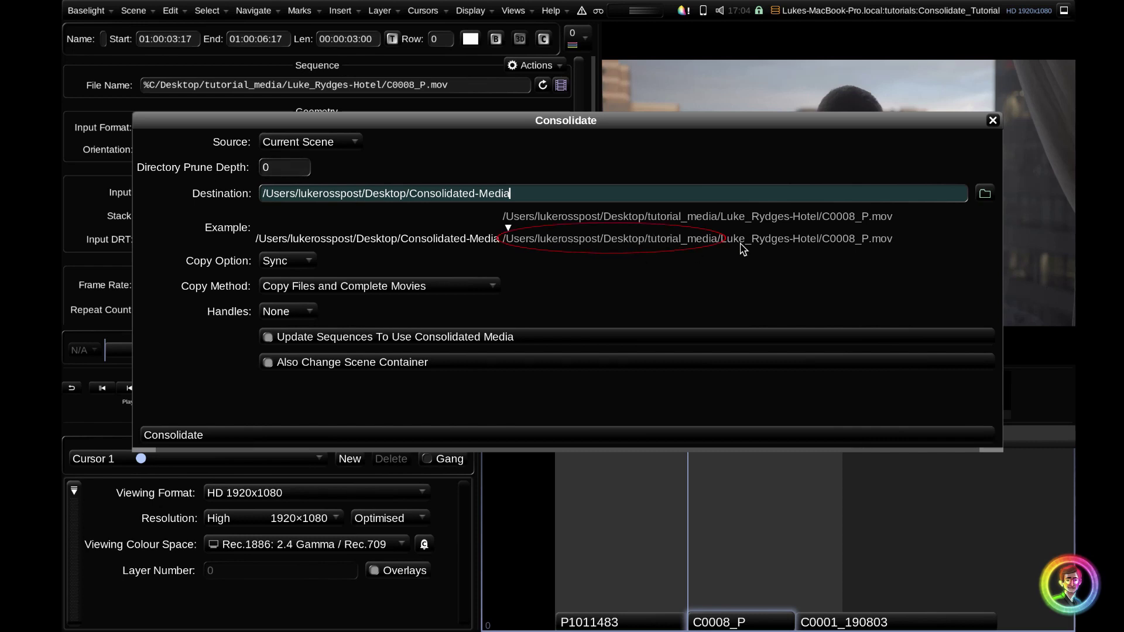
pyautogui.moveTo(743, 246); pyautogui.dragTo(817, 253)
# Set the Directory Prune Depth to 4.
pyautogui.moveTo(516, 246); pyautogui.dragTo(675, 251)
pyautogui.click(285, 169)
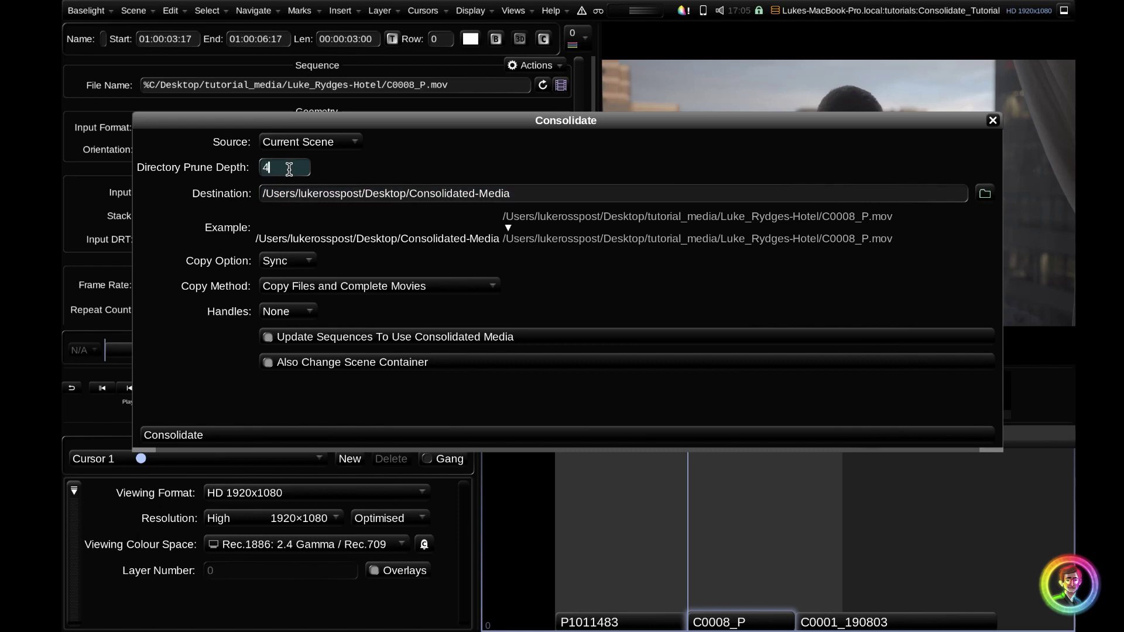
pyautogui.write('4')
pyautogui.press('Return')
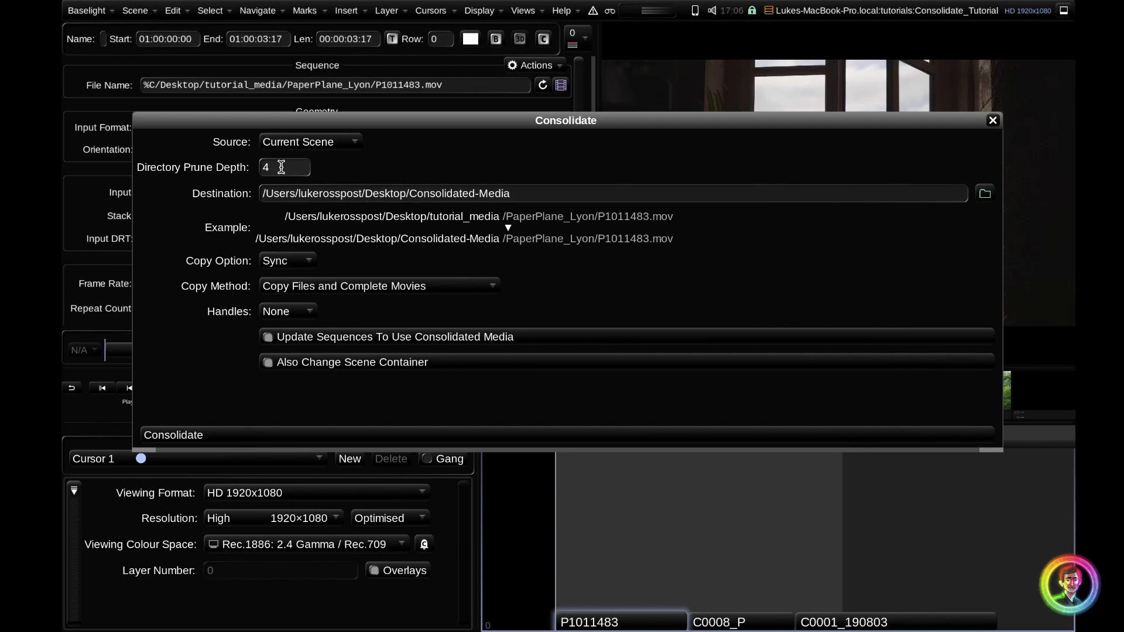
# Keep the copy option on Sync and the method on Copy Files with Complete Movies.
pyautogui.click(299, 261)
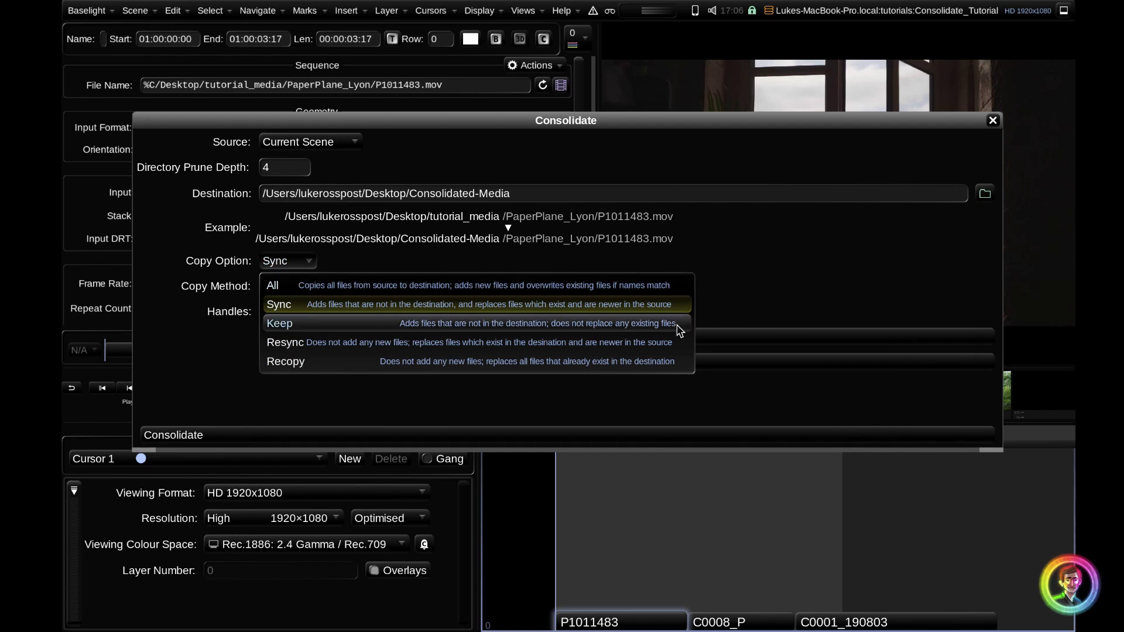
pyautogui.click(658, 246)
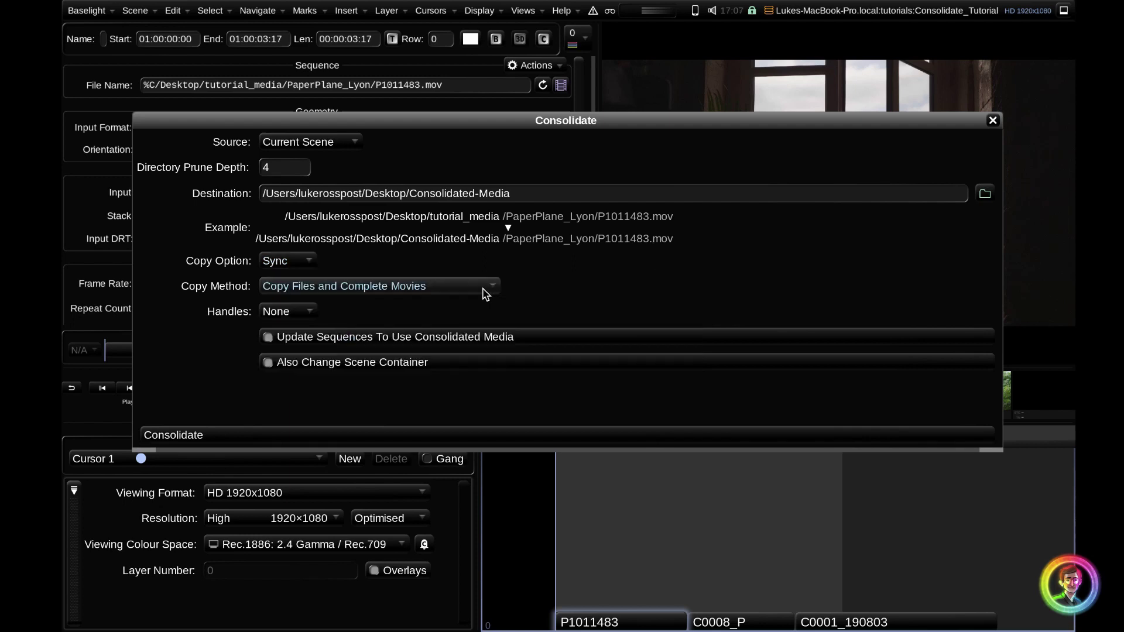
pyautogui.click(488, 292)
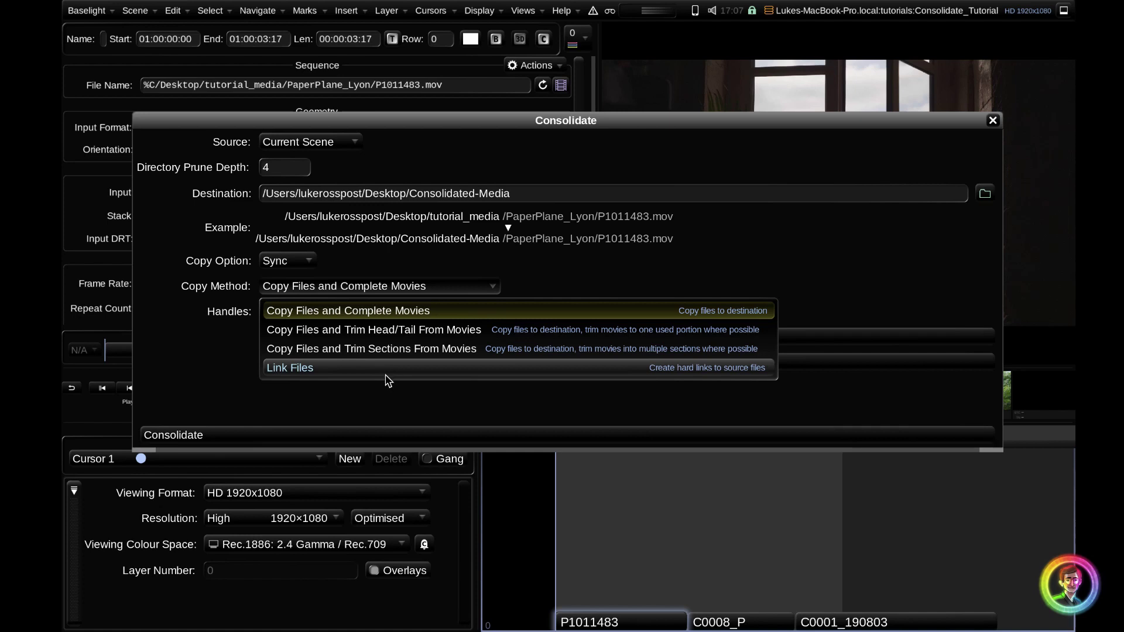
pyautogui.click(454, 311)
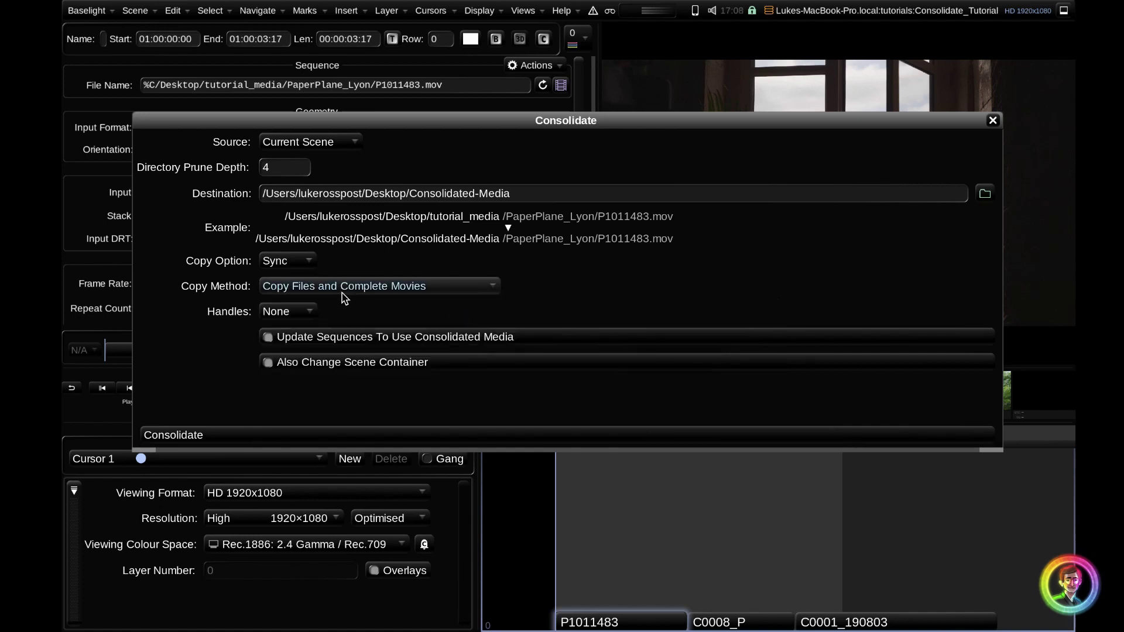
# Keep Handles at None and toggle Update Sequences To Use Consolidated Media off and on.
pyautogui.click(290, 312)
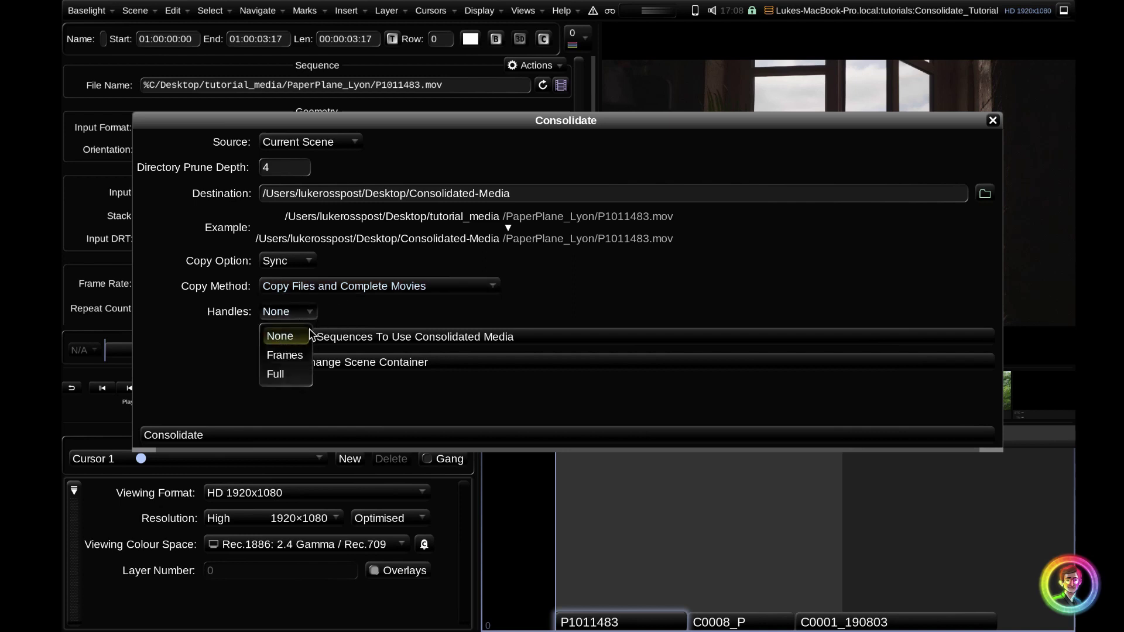
pyautogui.click(291, 336)
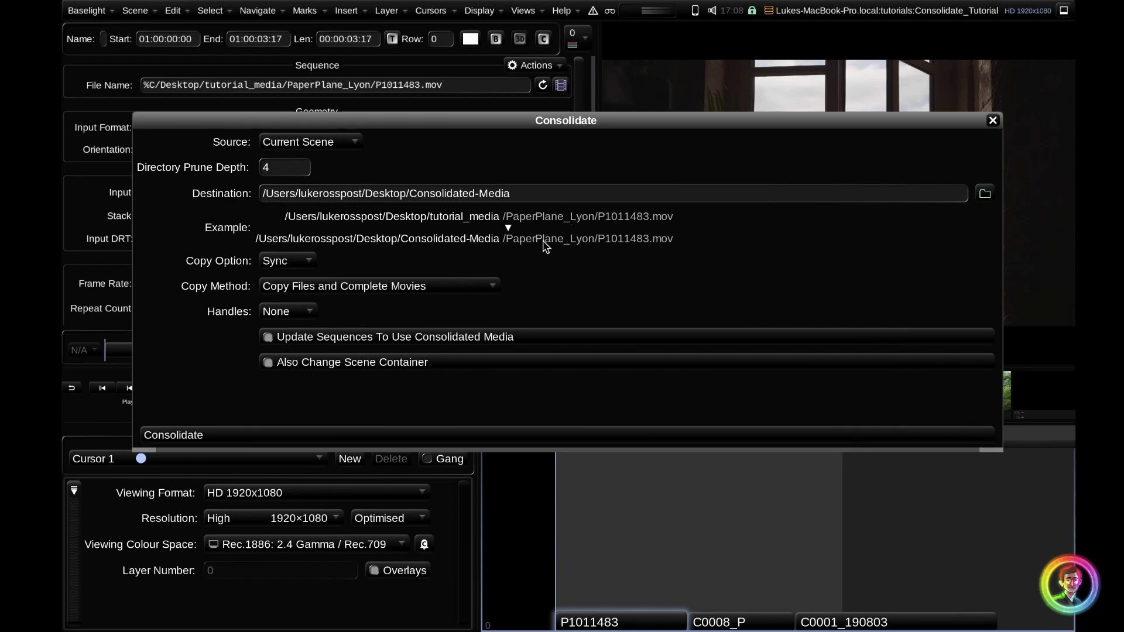
pyautogui.click(466, 336)
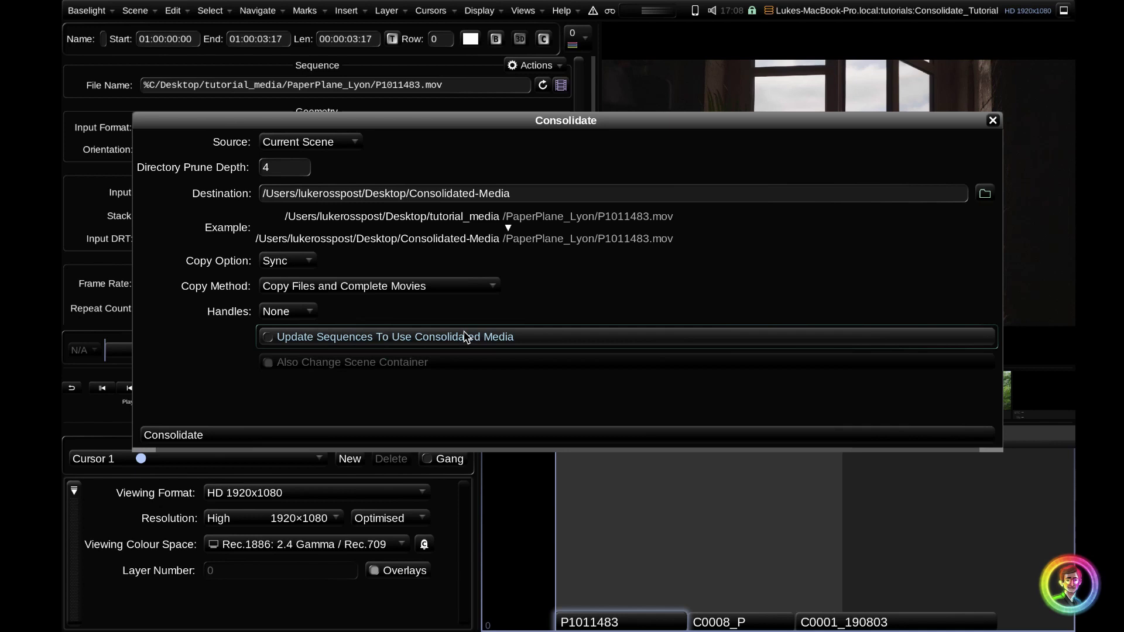
pyautogui.click(465, 337)
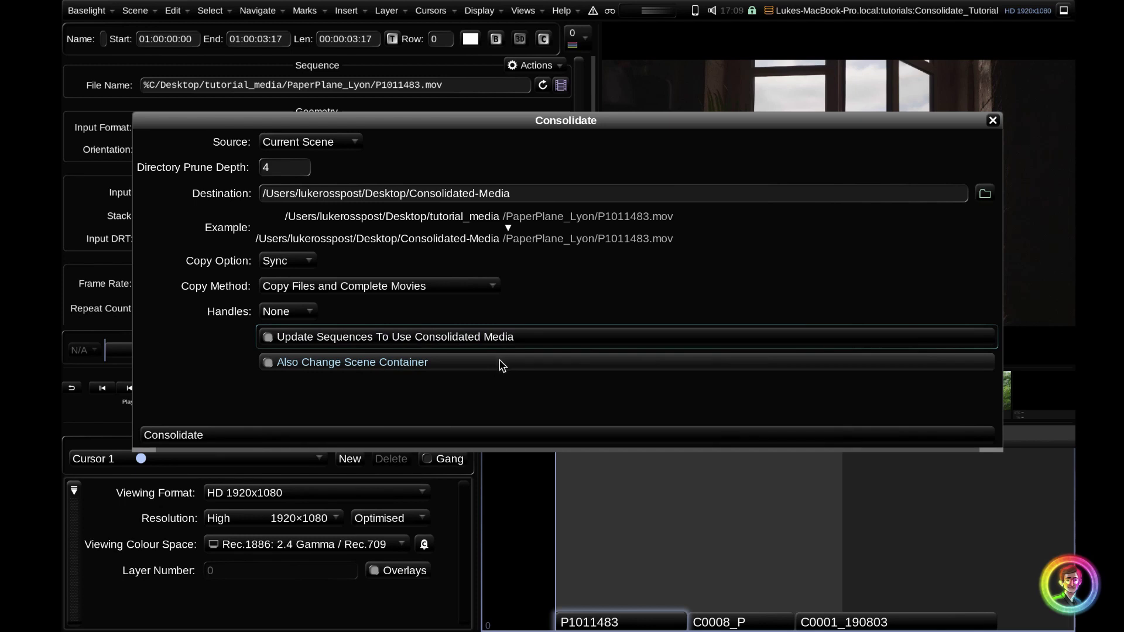
# Compare the Scene Settings image container with the full Consolidate destination path.
pyautogui.hotkey('ctrl', 'shift', 's')
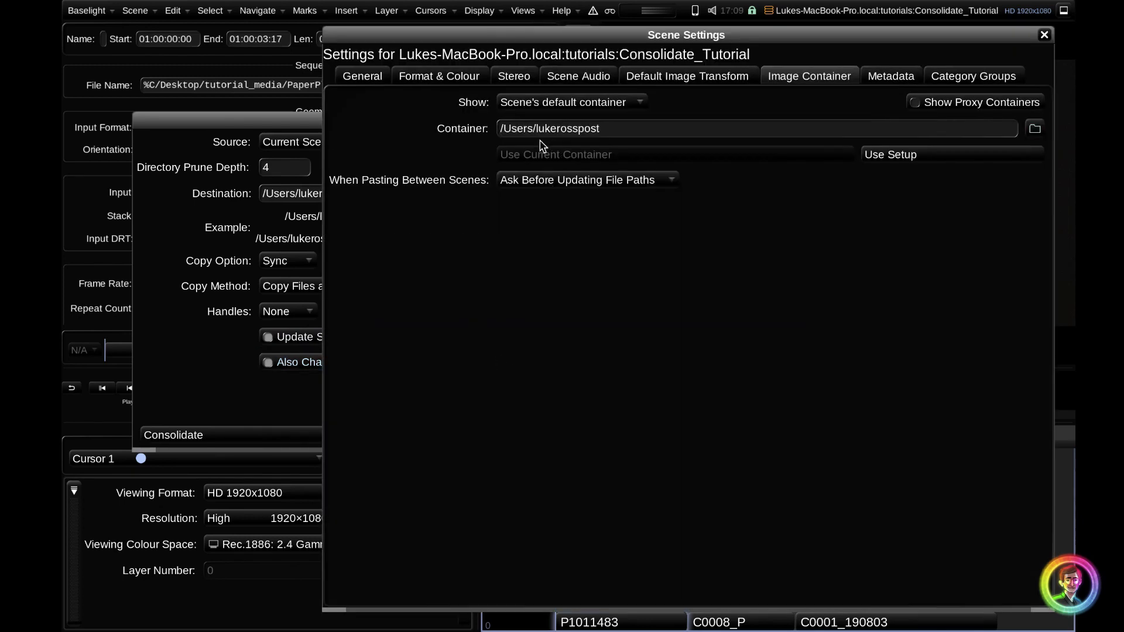
pyautogui.moveTo(568, 35); pyautogui.dragTo(656, 98)
pyautogui.moveTo(552, 112); pyautogui.dragTo(475, 231)
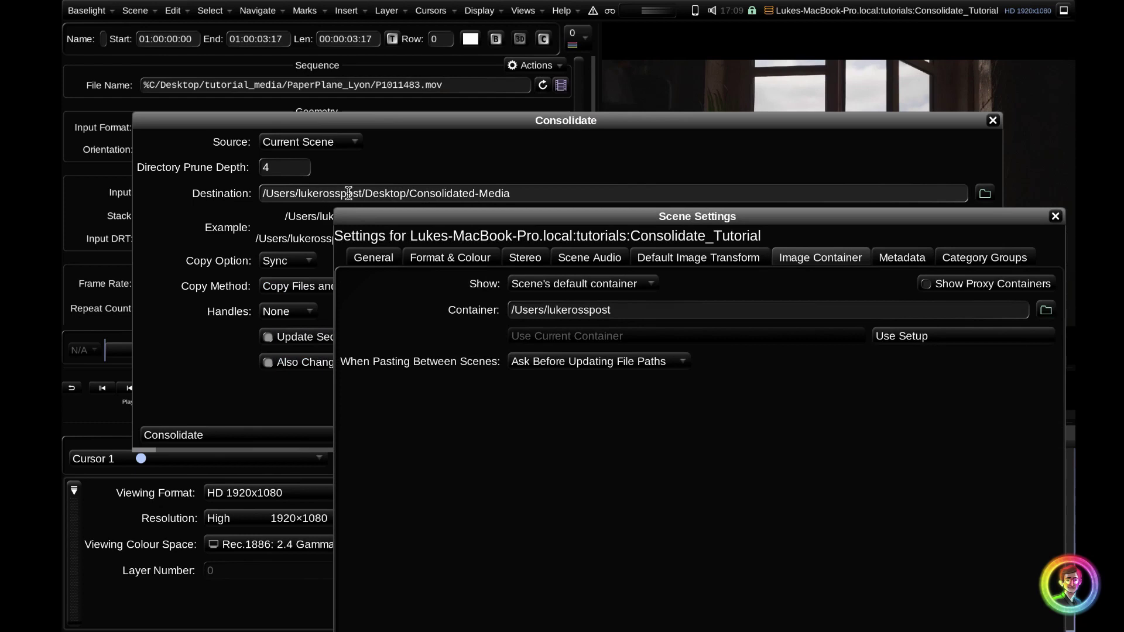
pyautogui.click(519, 188)
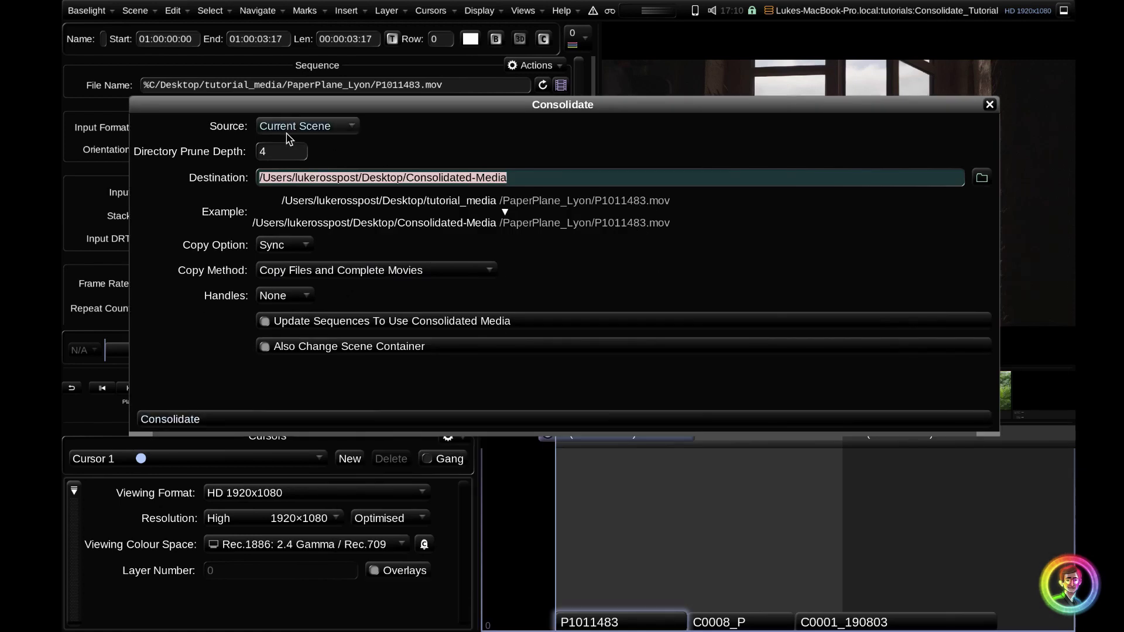
# Change Directory Prune Depth to 5 and preview C0008_P's example path.
pyautogui.click(287, 151)
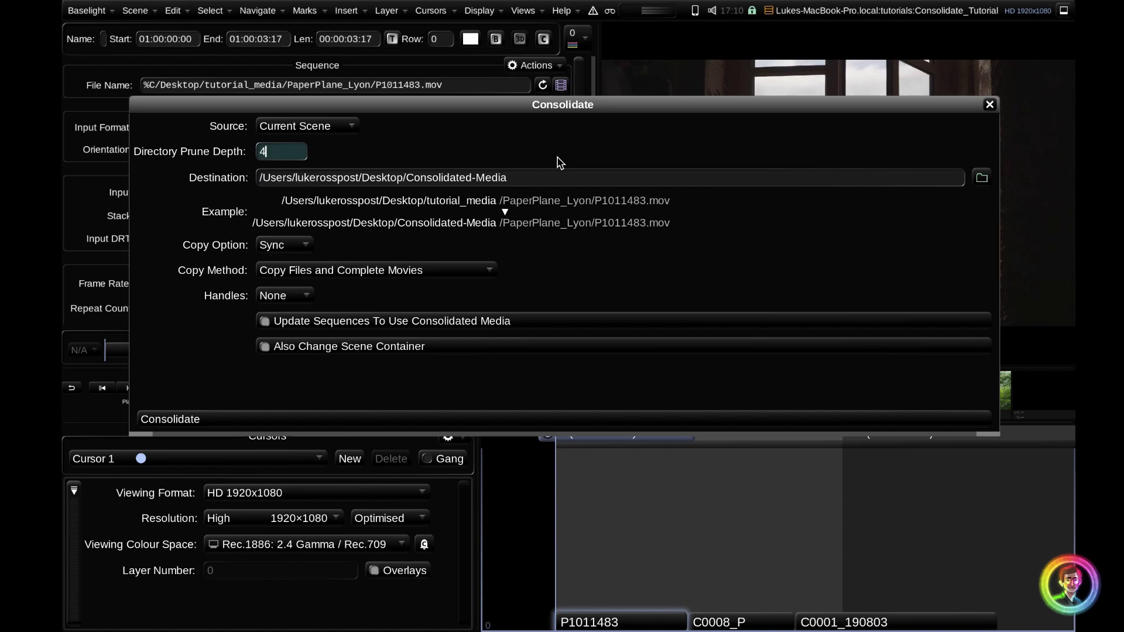
pyautogui.press('BackSpace')
pyautogui.write('5')
pyautogui.press('Return')
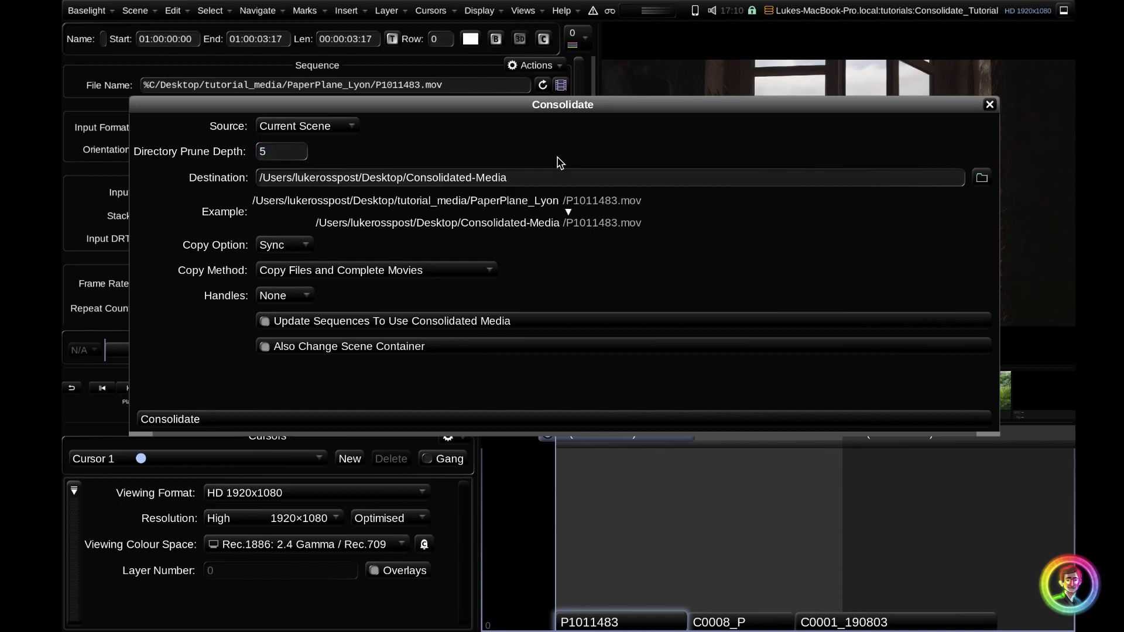
pyautogui.press('Down')
pyautogui.press('Up')
pyautogui.press('Down')
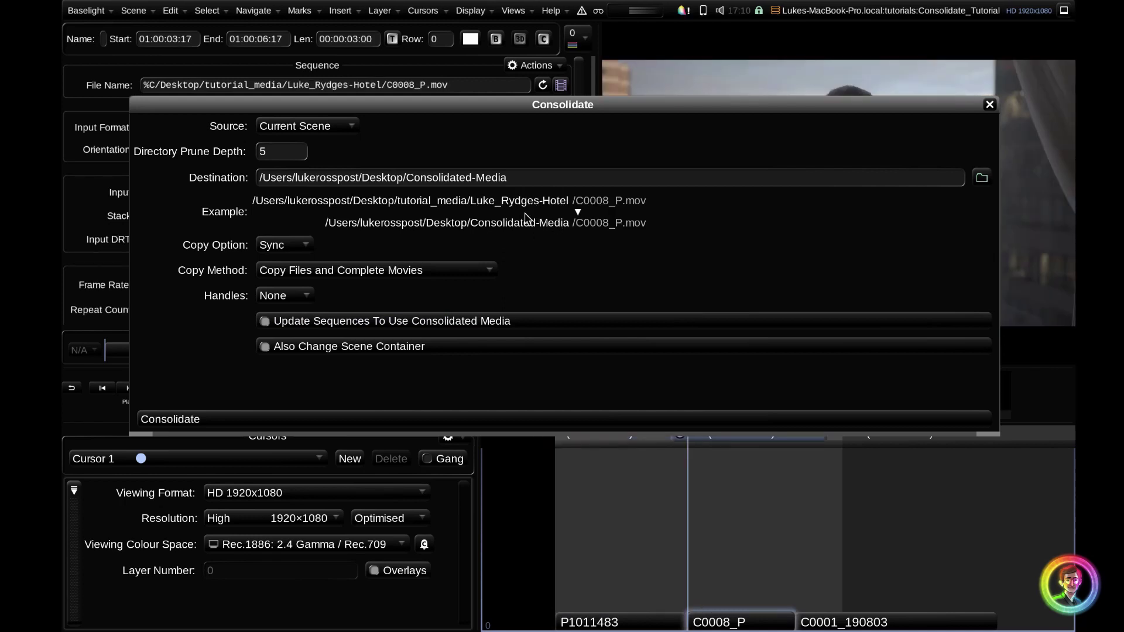
# Start the consolidation, read the job's log in Queue Monitor, and close both windows.
pyautogui.press('Up')
pyautogui.click(205, 419)
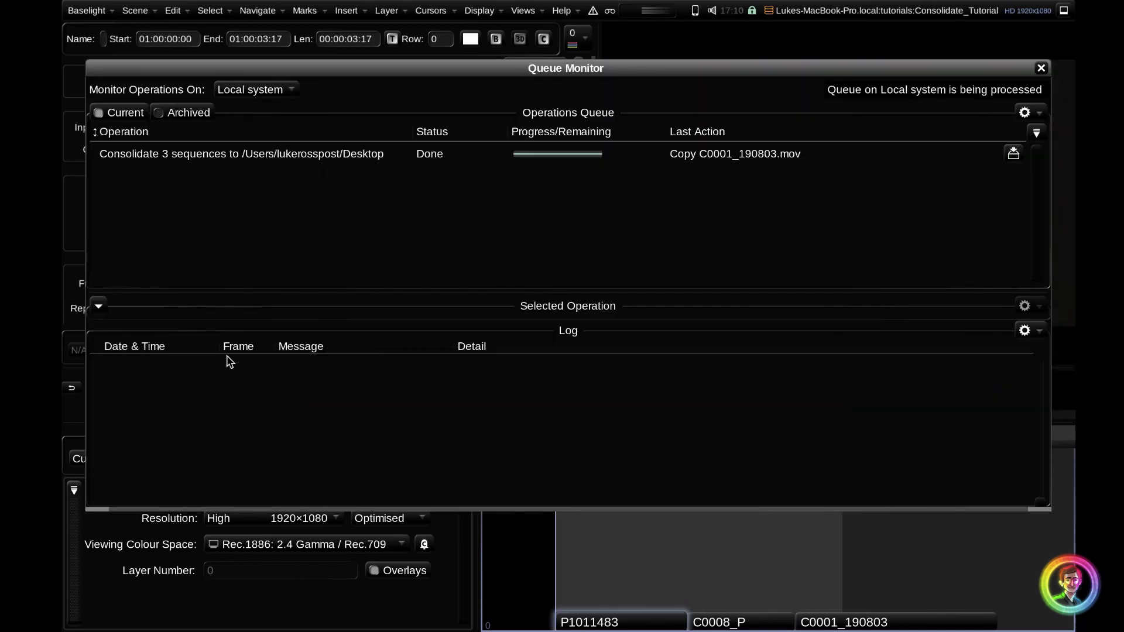
pyautogui.click(518, 279)
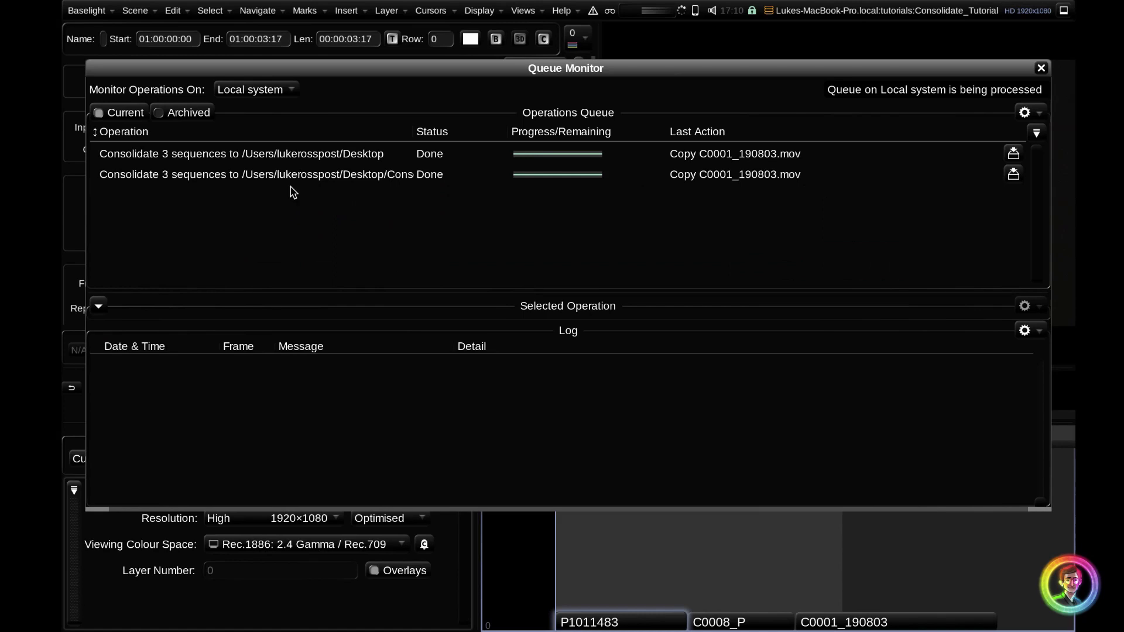
pyautogui.click(310, 176)
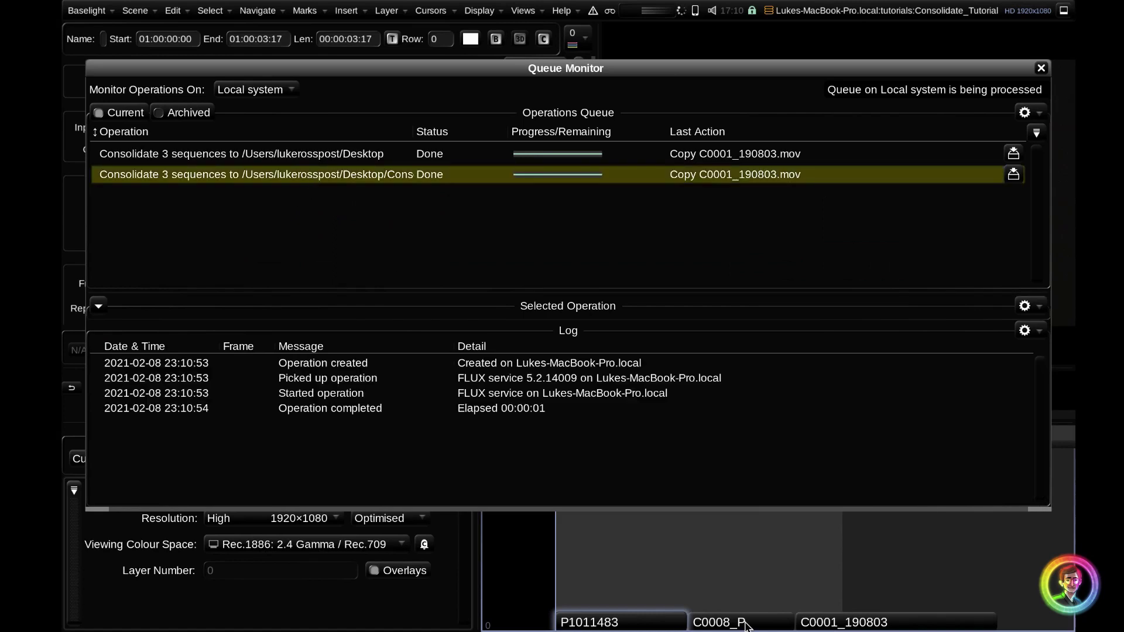
pyautogui.press('Escape')
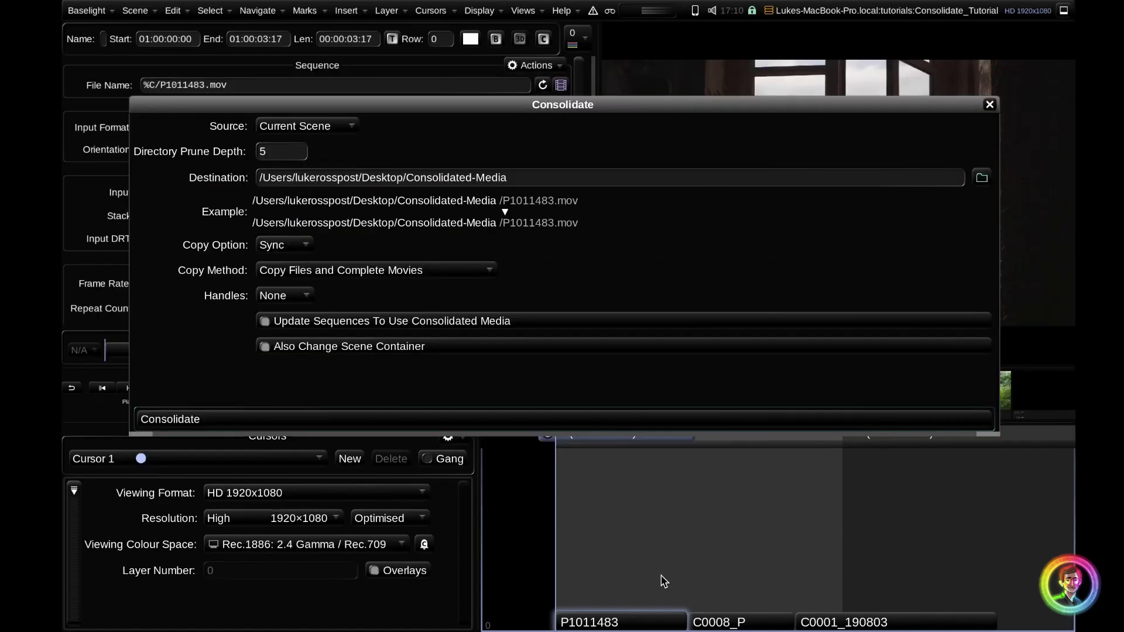
pyautogui.press('Escape')
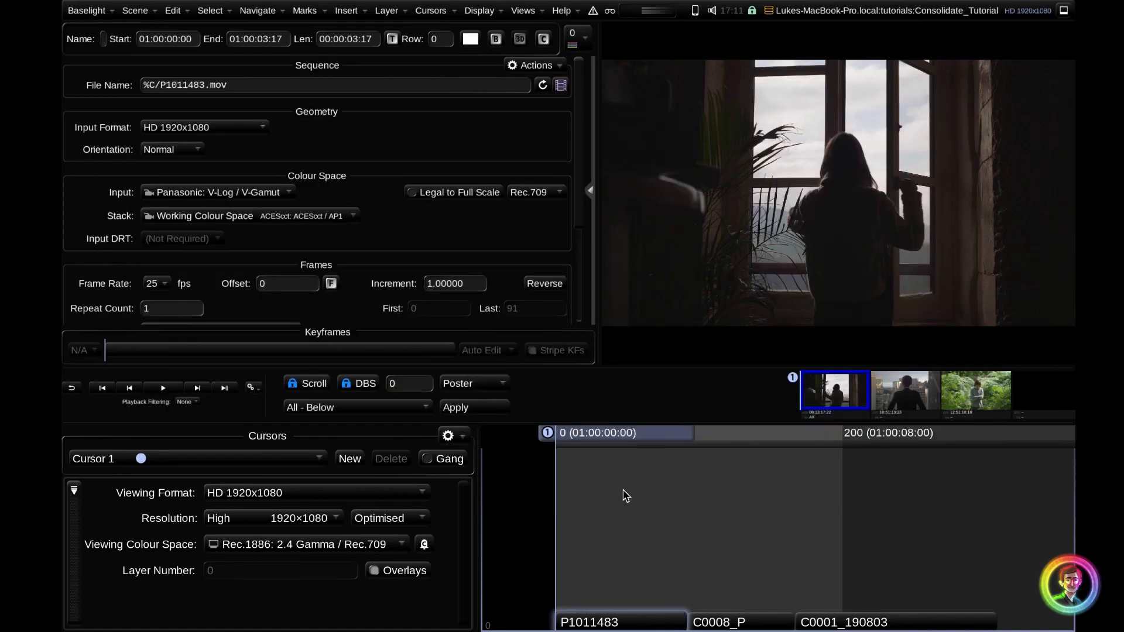
pyautogui.hotkey('ctrl', 'shift', 's')
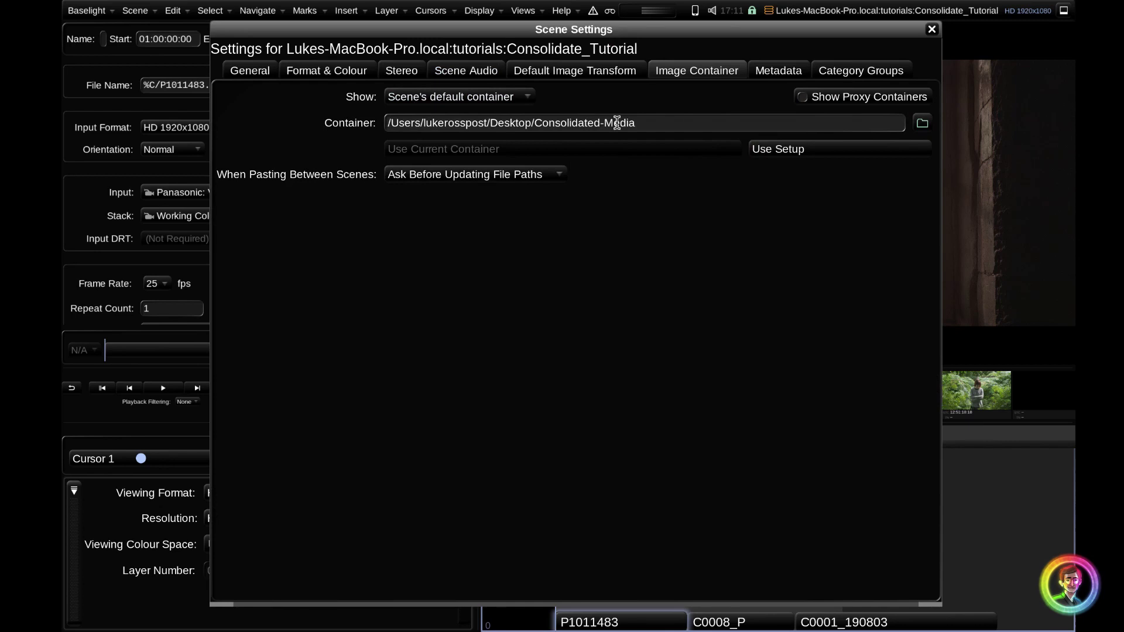
pyautogui.moveTo(690, 120); pyautogui.dragTo(384, 122)
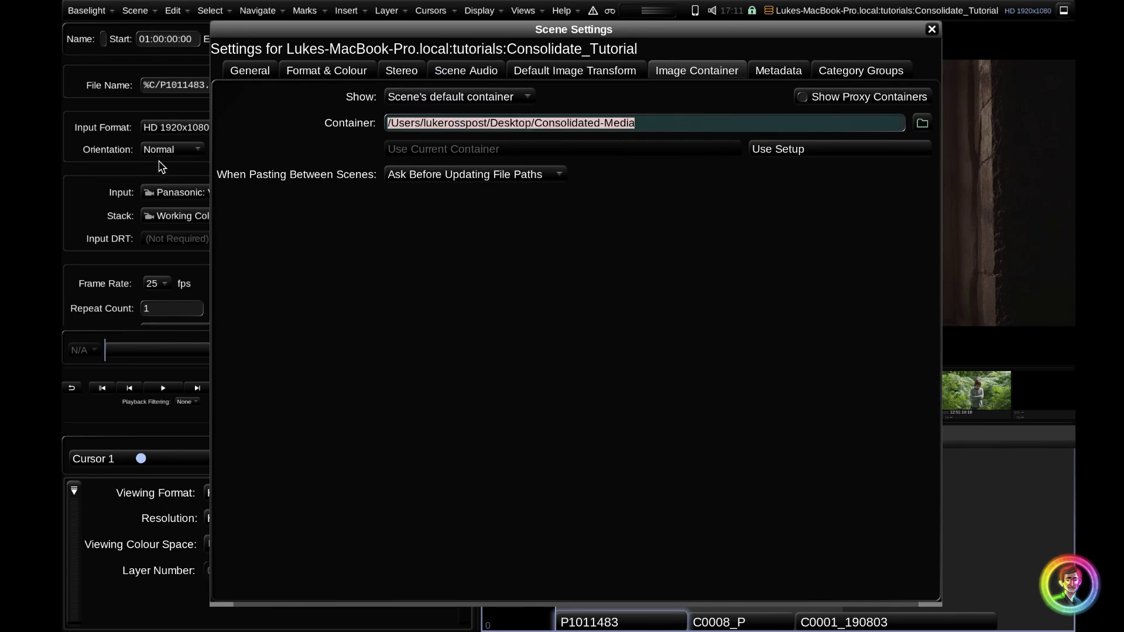
pyautogui.press('Escape')
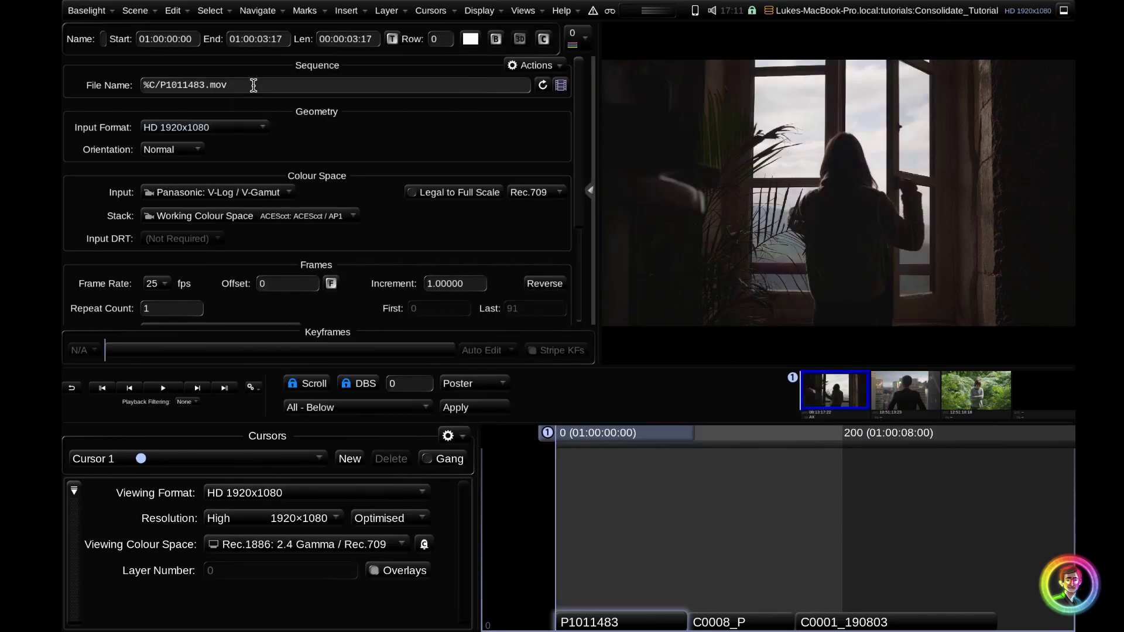
pyautogui.hotkey('ctrl', 'shift', 's')
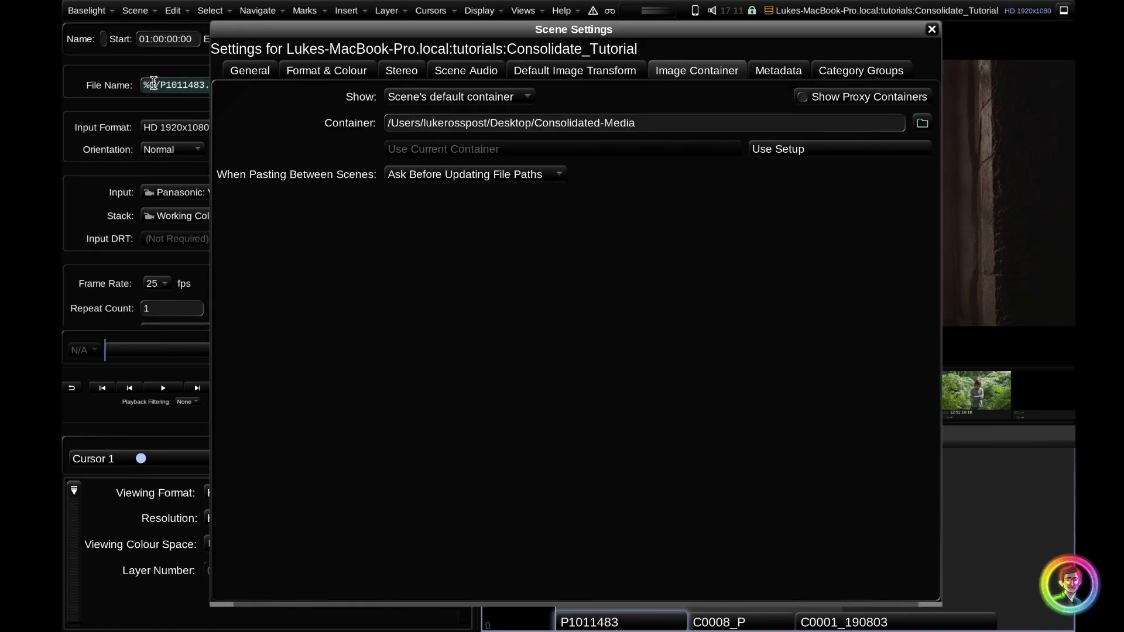
pyautogui.moveTo(153, 85); pyautogui.dragTo(138, 87)
pyautogui.press('Escape')
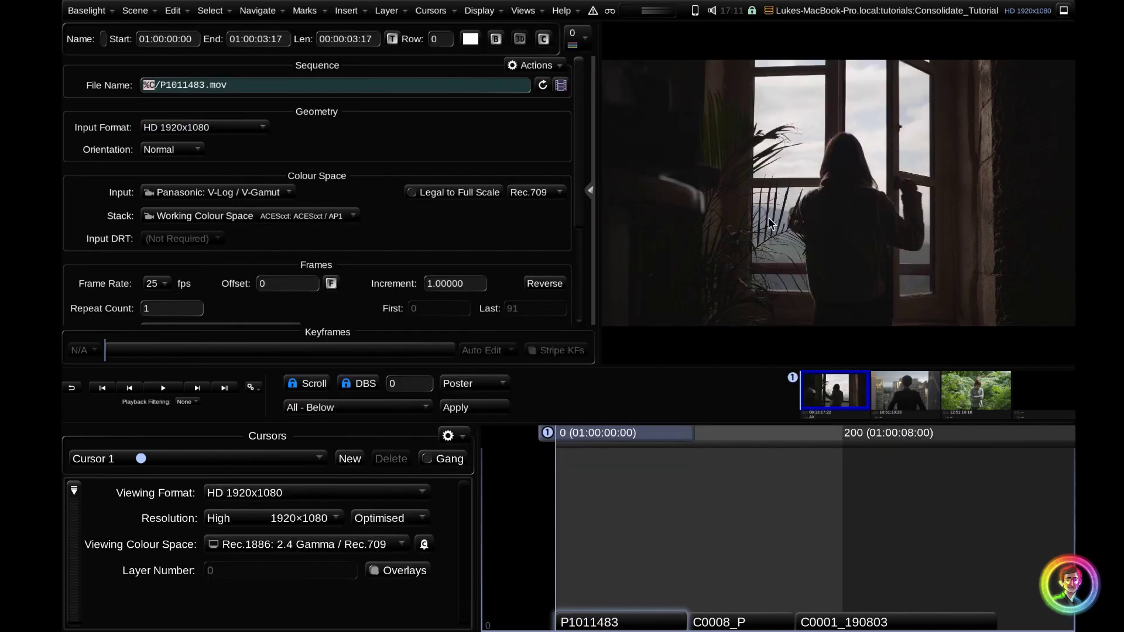
pyautogui.hotkey('ctrl', 'i')
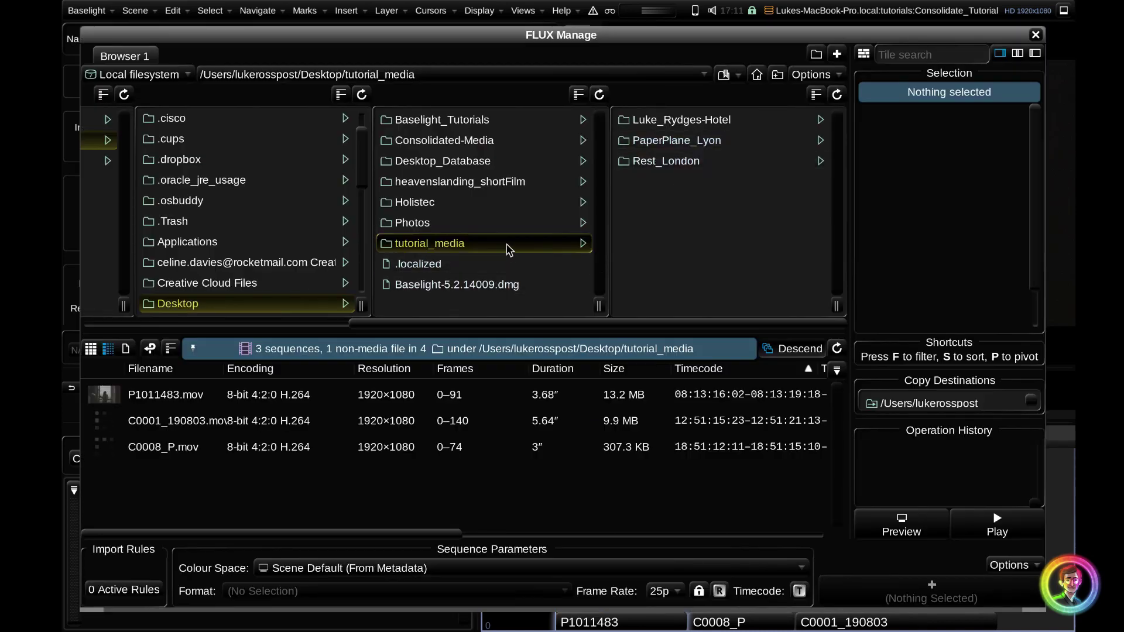
pyautogui.click(487, 140)
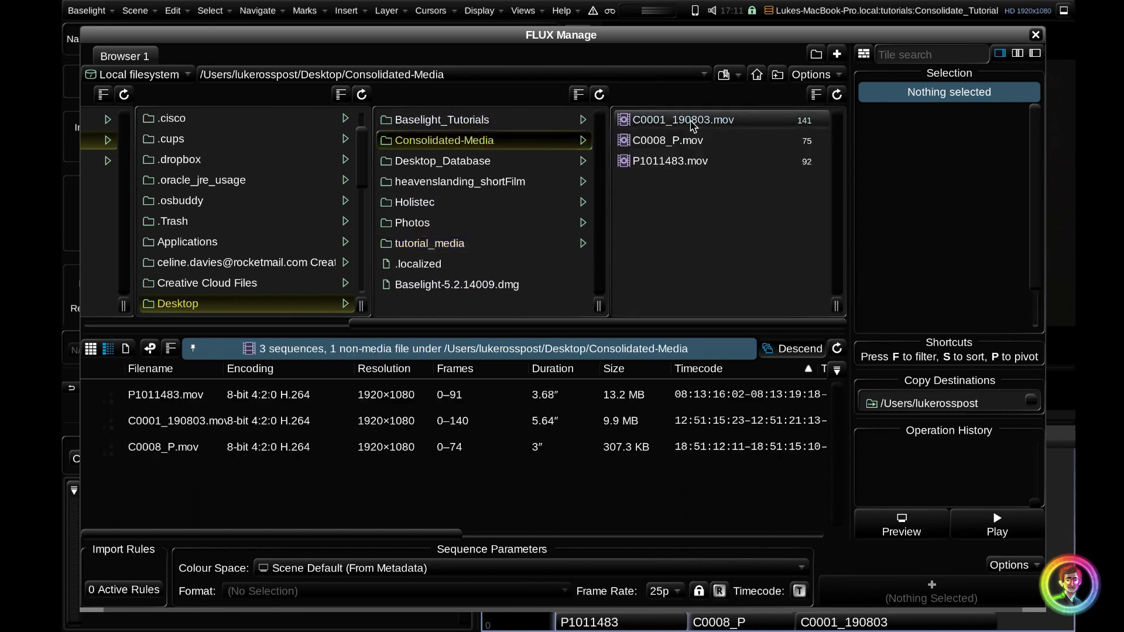
pyautogui.click(461, 244)
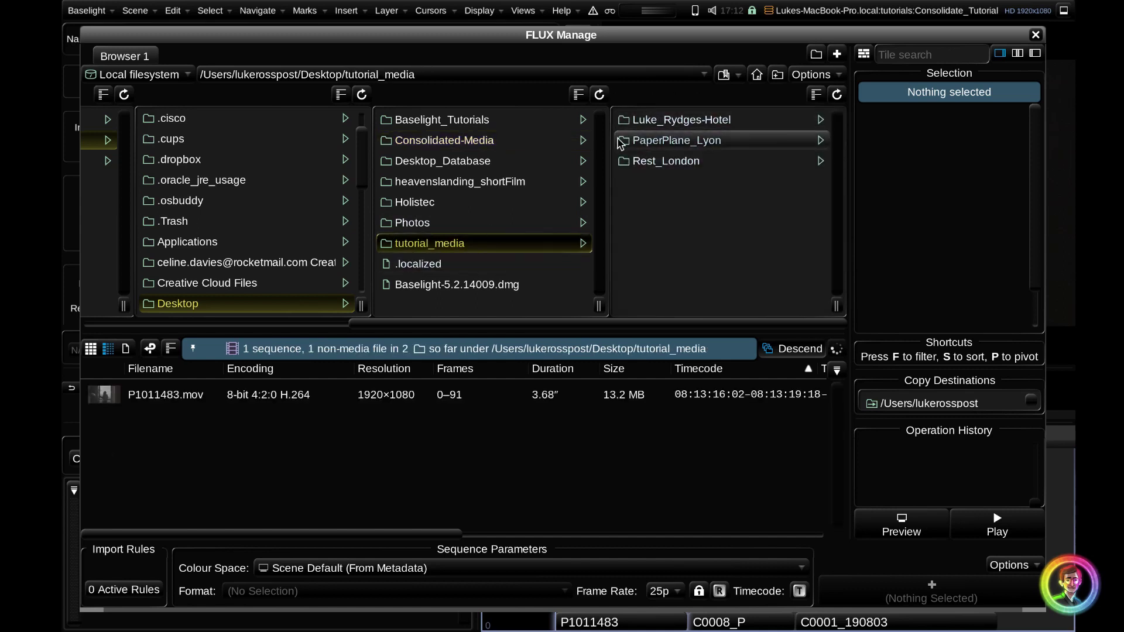
pyautogui.click(466, 144)
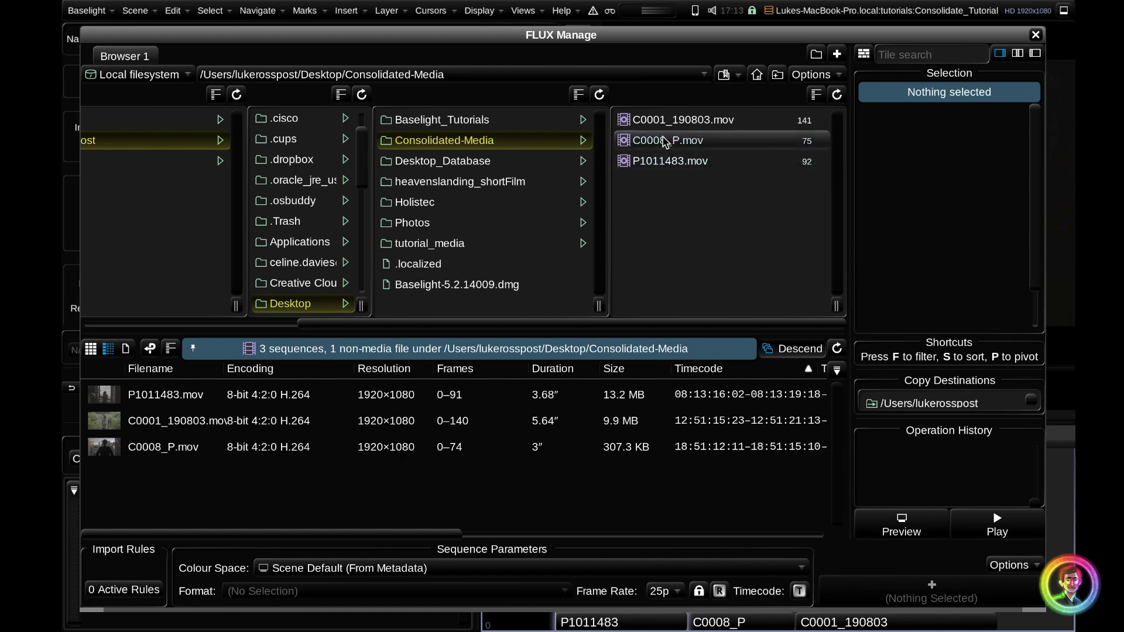
pyautogui.doubleClick(763, 160)
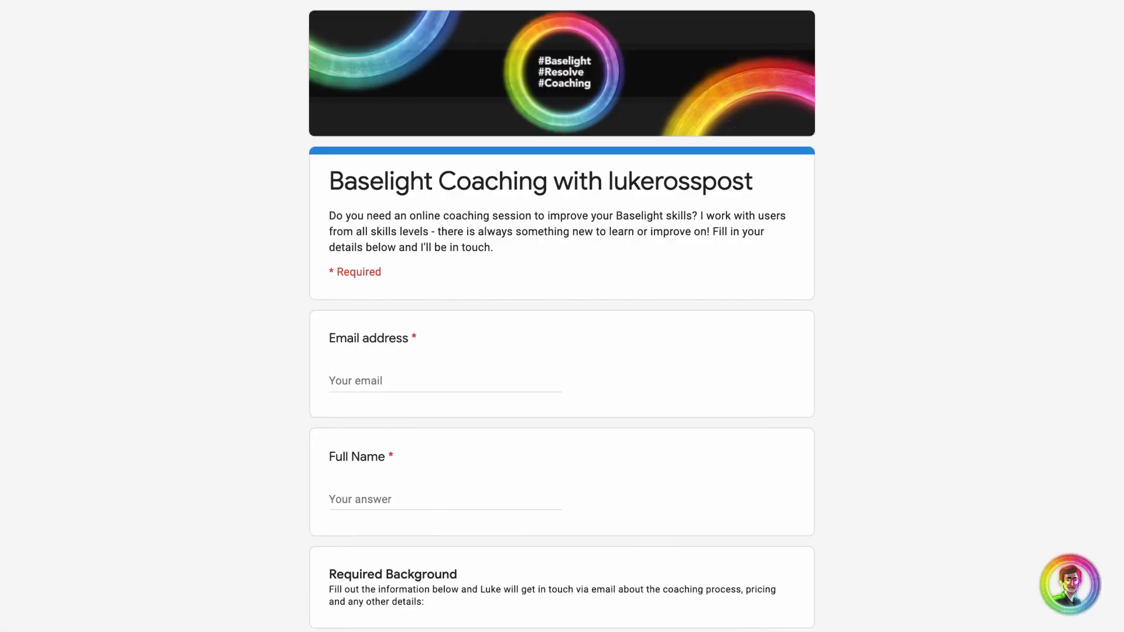
pyautogui.scroll(-3, 562, 316)
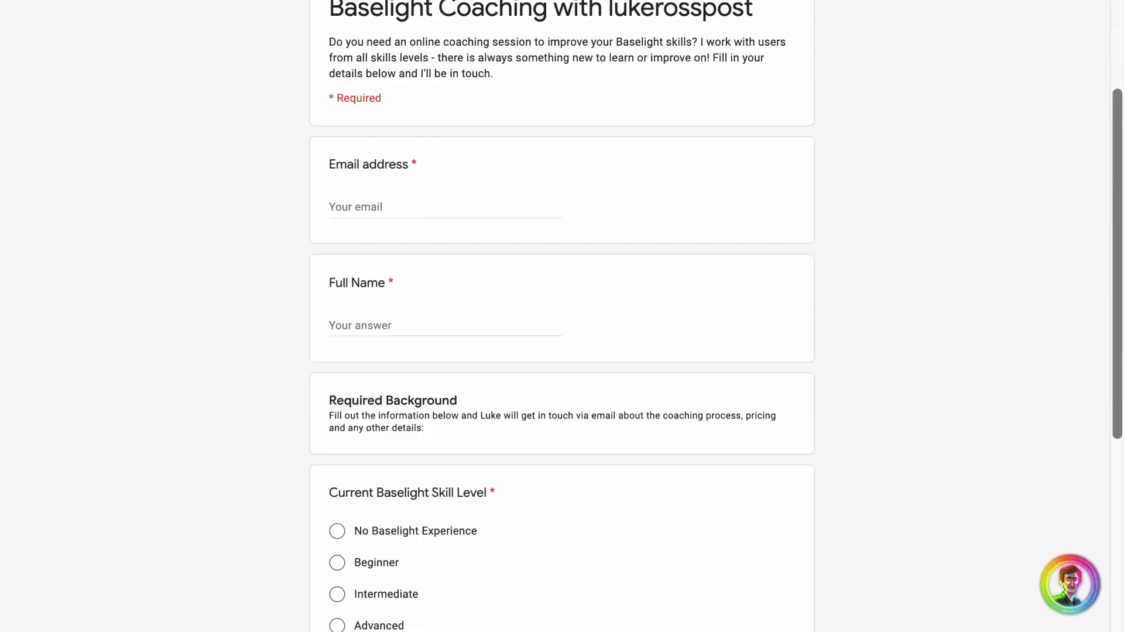
pyautogui.scroll(-4, 562, 316)
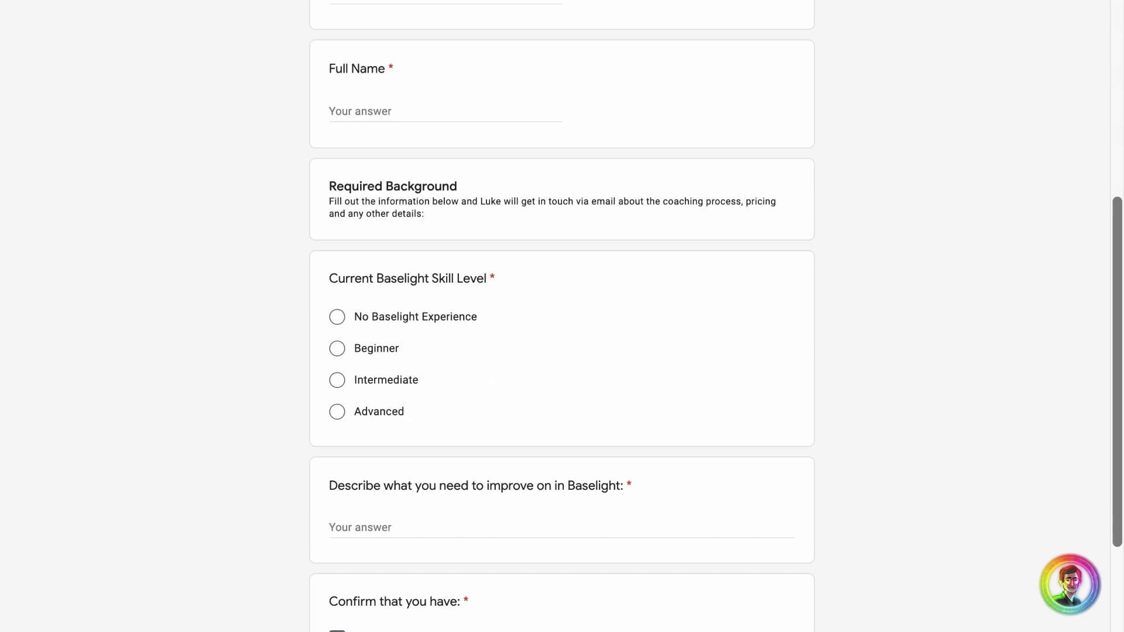
pyautogui.scroll(-4, 562, 316)
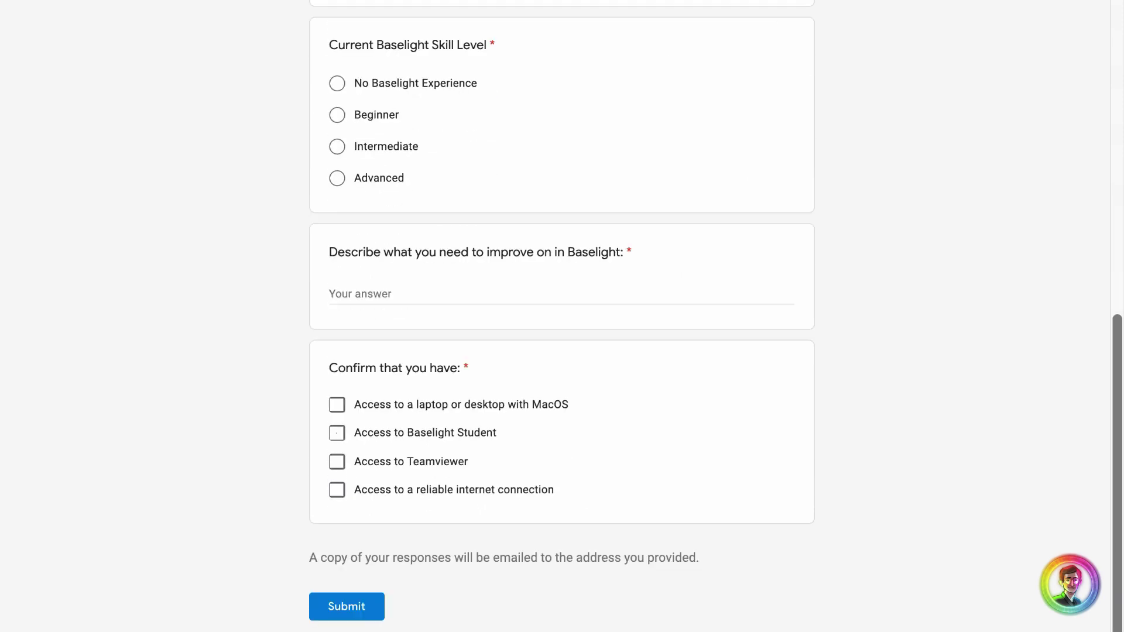
pyautogui.scroll(-1, 562, 316)
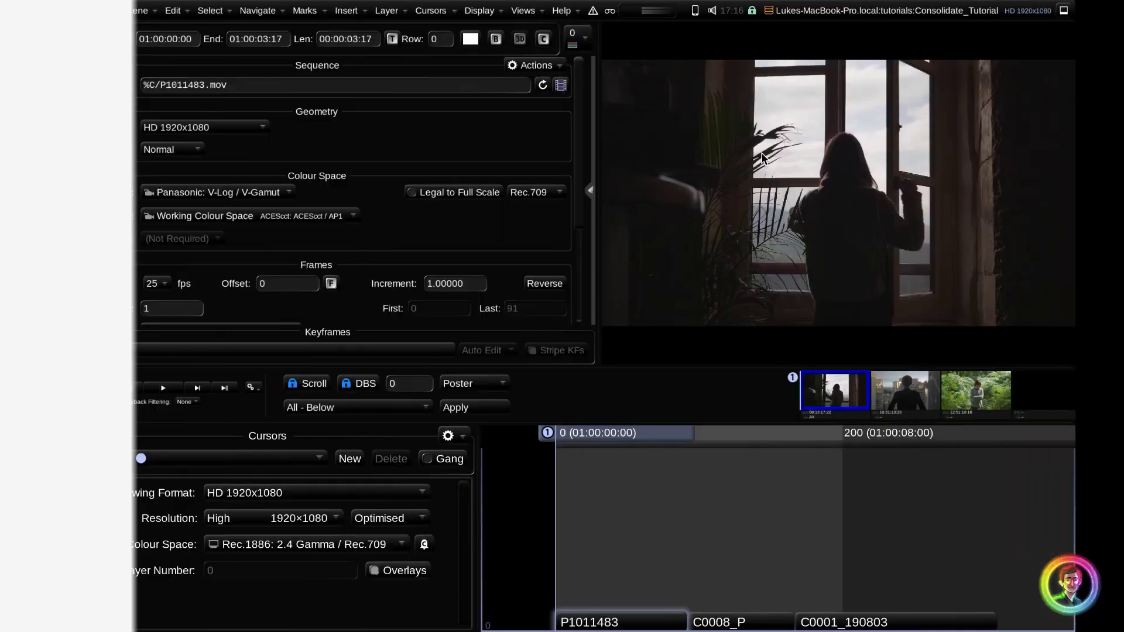